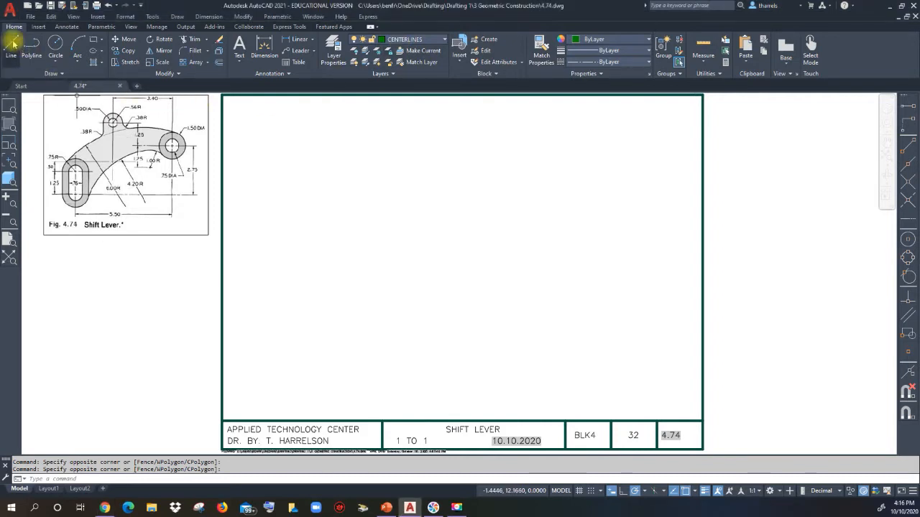
# Draw a horizontal centerline across the drawing area between the midpoints of the border's side edges
pyautogui.write('l')
pyautogui.press('Return')
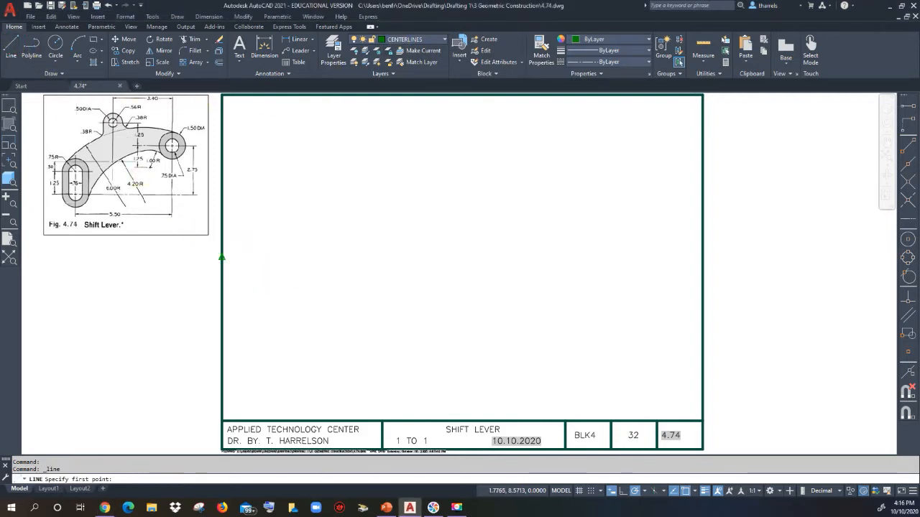
pyautogui.click(222, 258)
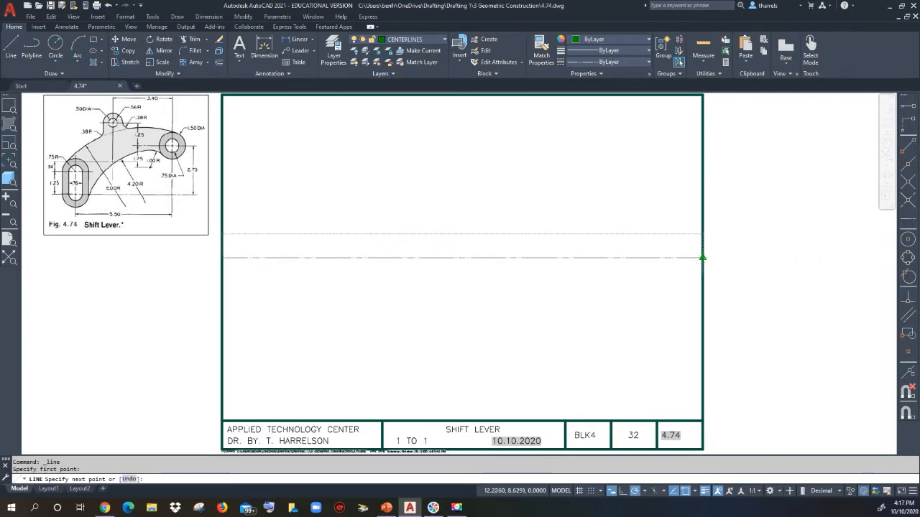
pyautogui.click(703, 257)
pyautogui.press('Return')
# Draw a vertical centerline from the midpoint of the border's upper edge straight down to the title block line
pyautogui.press('Return')
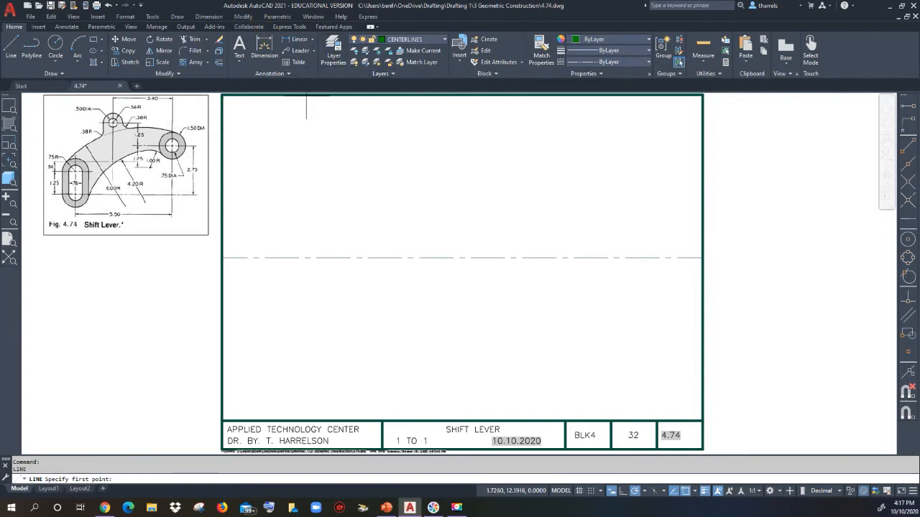
pyautogui.click(461, 95)
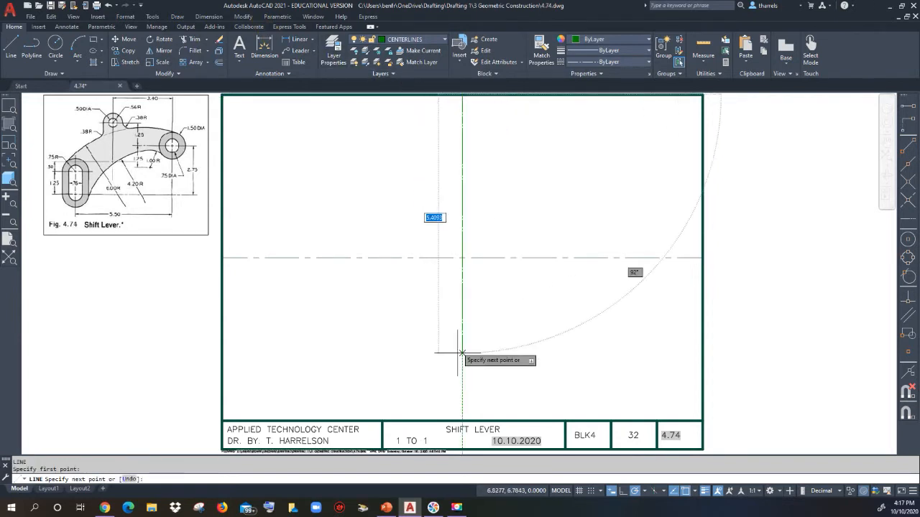
pyautogui.click(462, 414)
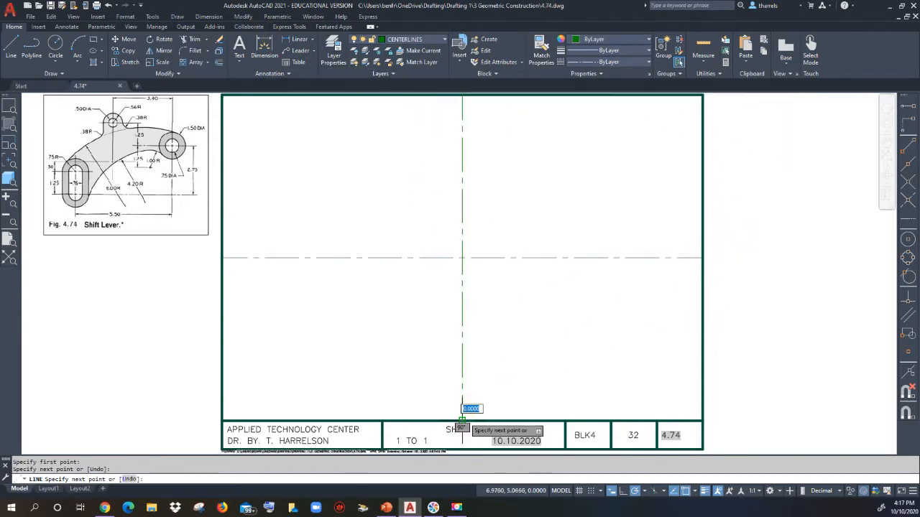
pyautogui.press('Return')
# Offset the horizontal centerline 0.5 downward
pyautogui.click(219, 62)
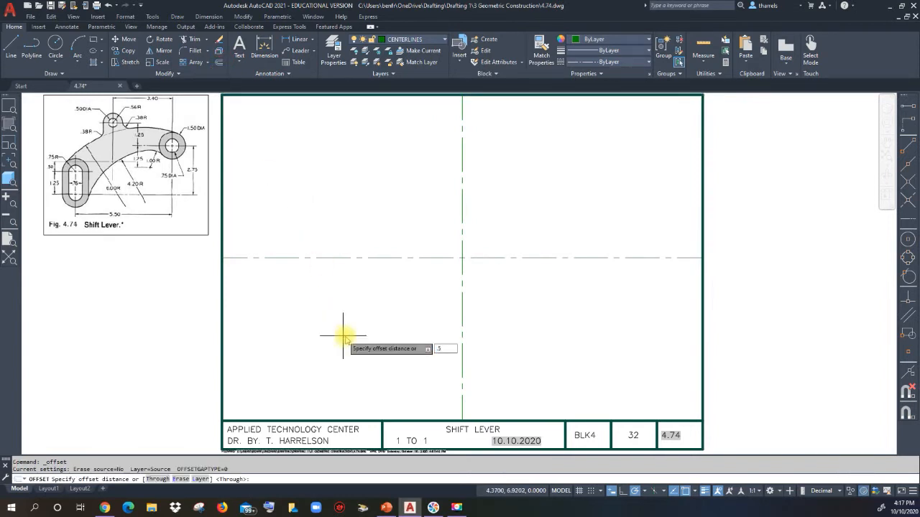
pyautogui.write('.5')
pyautogui.press('Return')
pyautogui.click(375, 258)
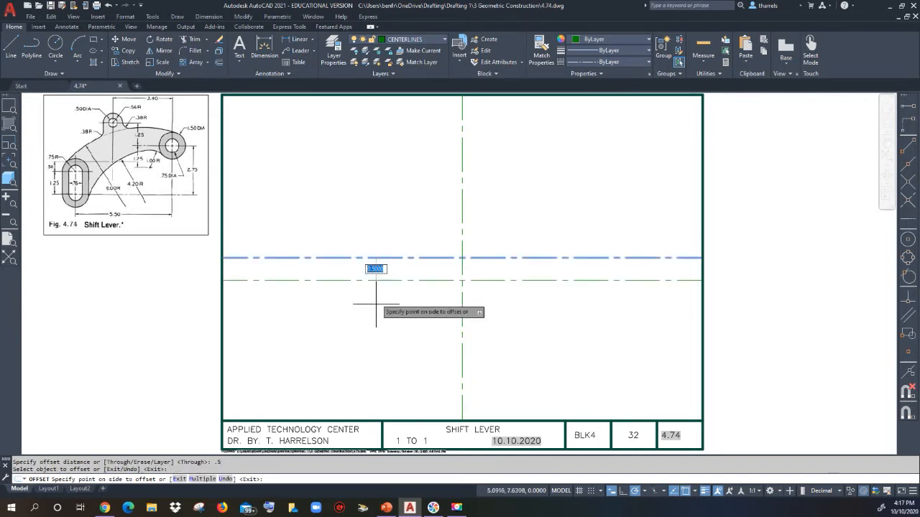
pyautogui.click(375, 306)
pyautogui.press('Return')
# Delete the original horizontal centerline, keeping the offset copy below it
pyautogui.click(380, 263)
pyautogui.click(366, 243)
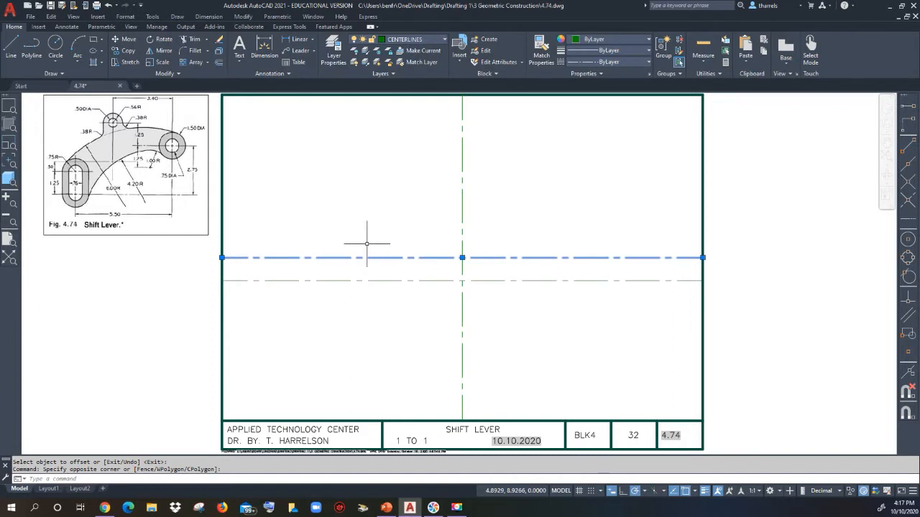
pyautogui.press('Delete')
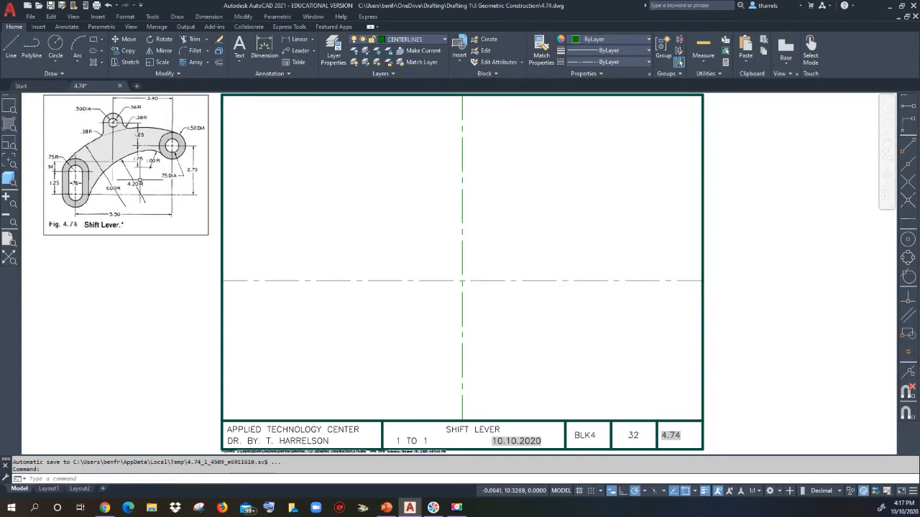
# Offset the remaining horizontal centerline 1.25 downward for the slot's lower center
pyautogui.click(218, 63)
pyautogui.write('1')
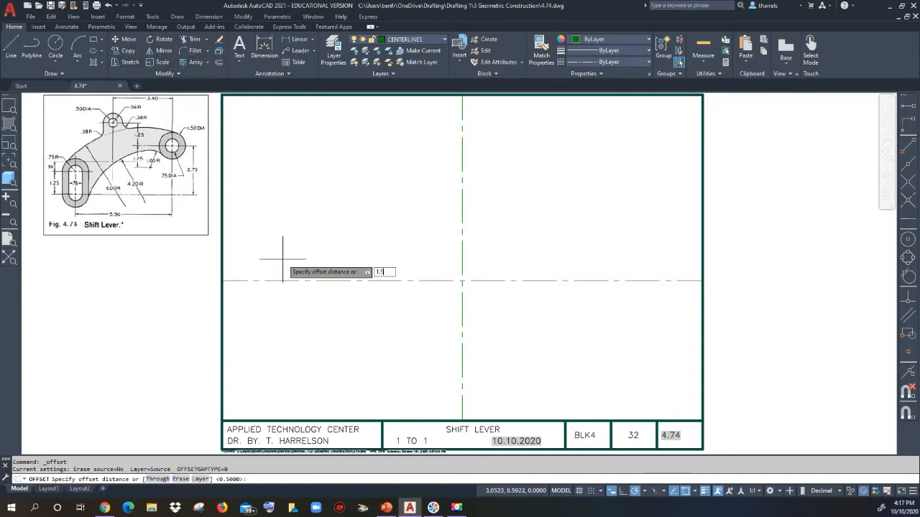
pyautogui.write('.25')
pyautogui.press('Return')
pyautogui.click(291, 280)
pyautogui.click(294, 316)
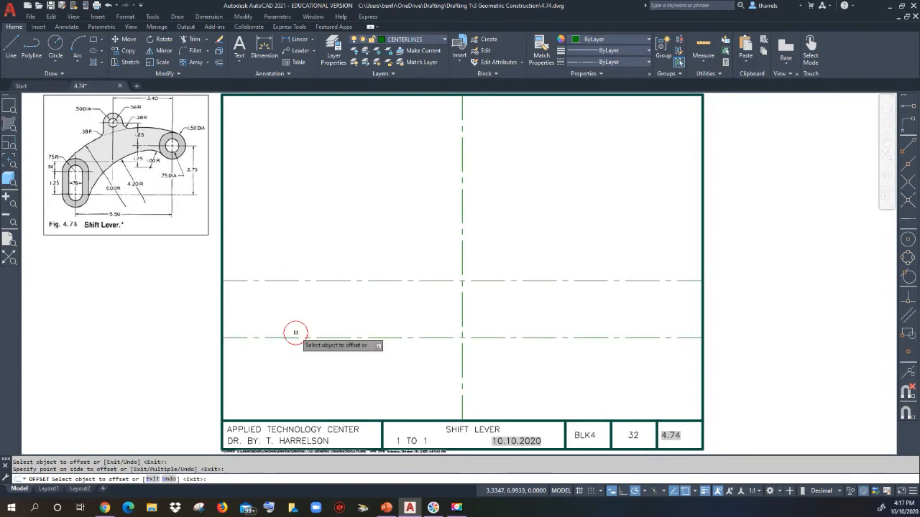
pyautogui.press('Return')
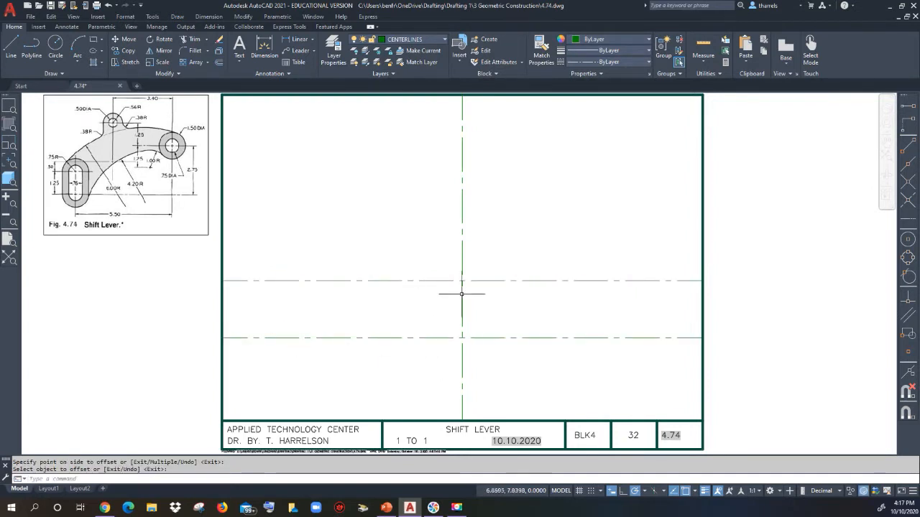
# Offset the vertical centerline 3.4 to the right for the center of the lever's right-hand hole
pyautogui.click(462, 215)
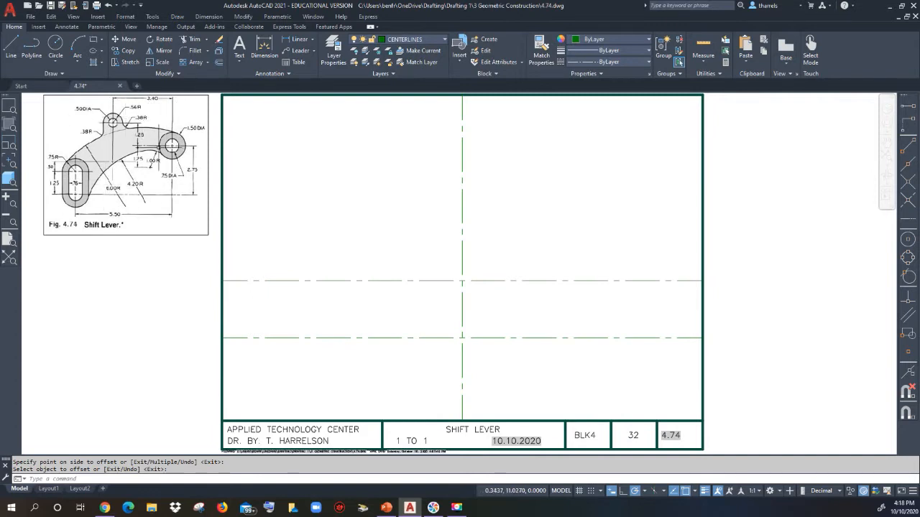
pyautogui.click(218, 63)
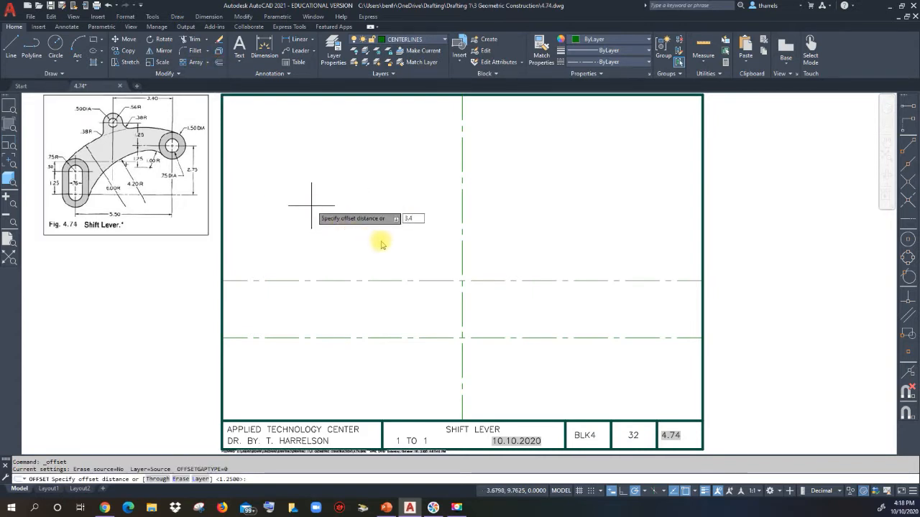
pyautogui.press('Return')
pyautogui.click(462, 213)
pyautogui.click(554, 215)
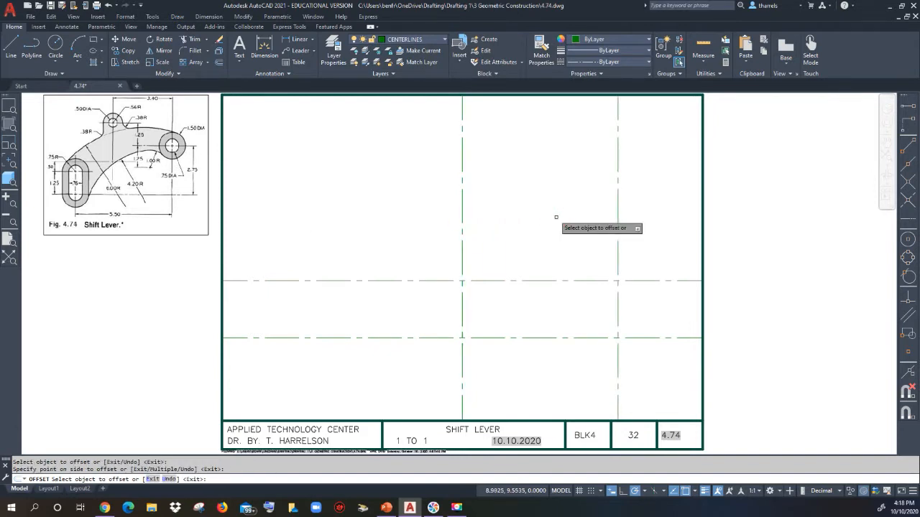
# Offset the rightmost vertical centerline 5.5 to the left for the slot's vertical axis
pyautogui.click(617, 255)
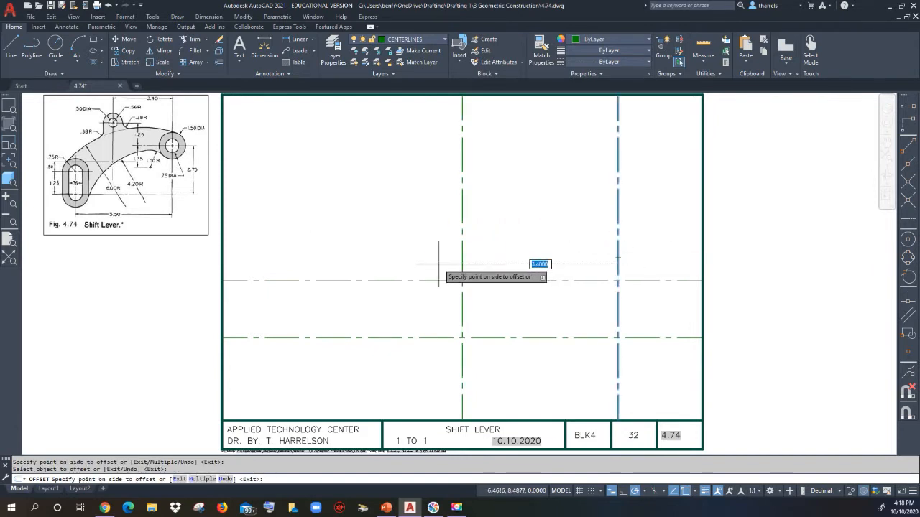
pyautogui.write('5.5')
pyautogui.press('Return')
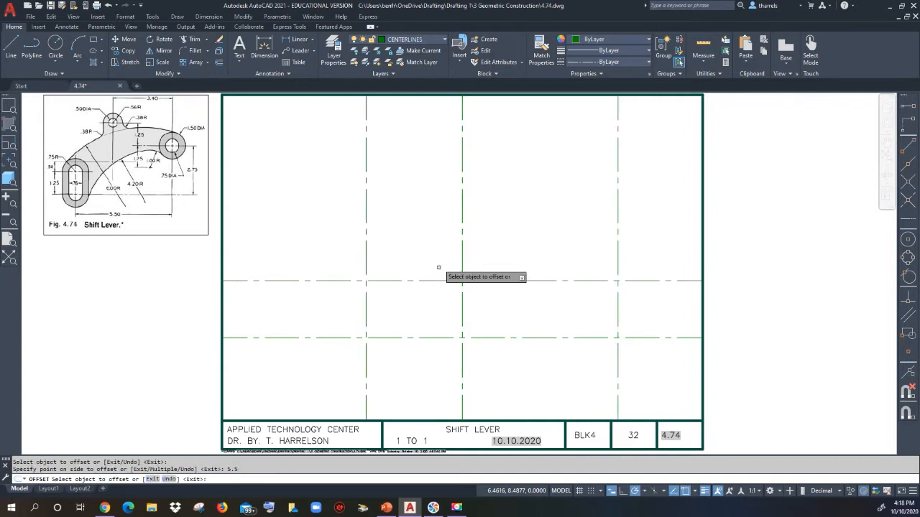
pyautogui.press('Return')
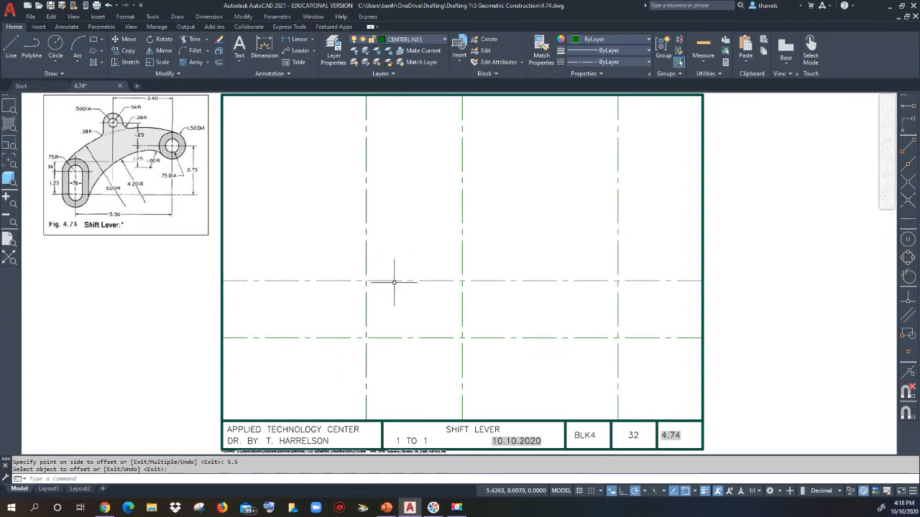
pyautogui.press('Return')
# Shorten the leftmost vertical centerline at both ends so it extends only slightly past the two horizontal centerlines
pyautogui.click(365, 399)
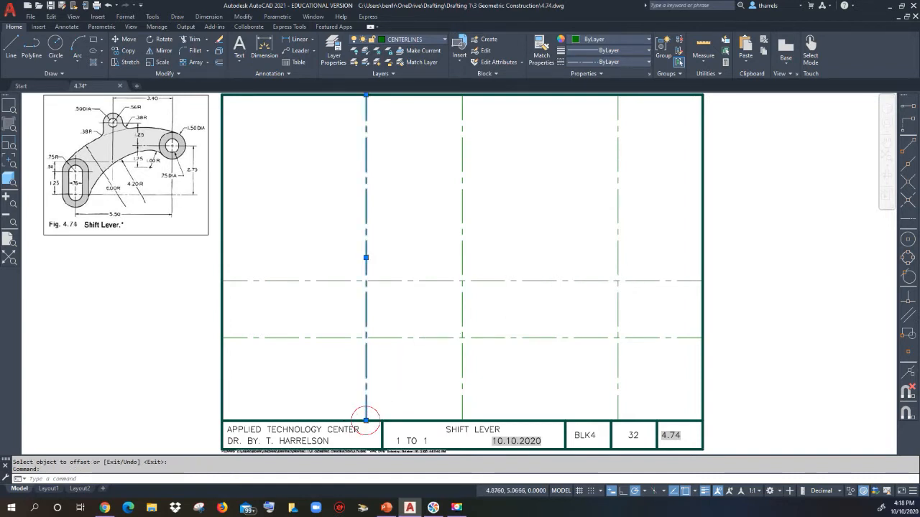
pyautogui.click(366, 420)
pyautogui.click(365, 367)
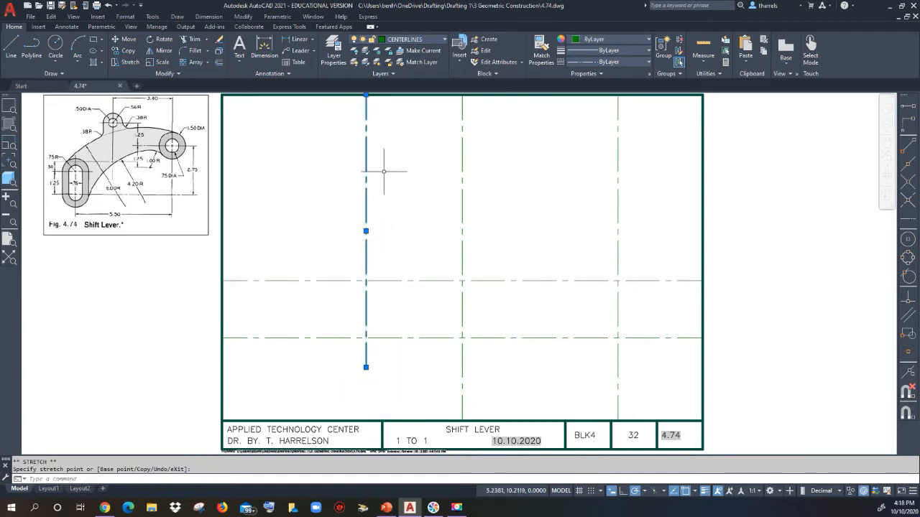
pyautogui.click(366, 95)
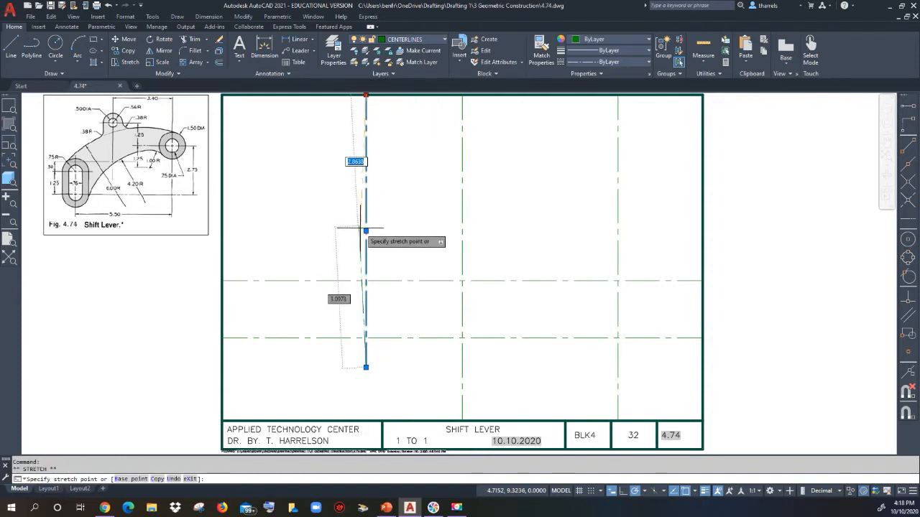
pyautogui.click(366, 253)
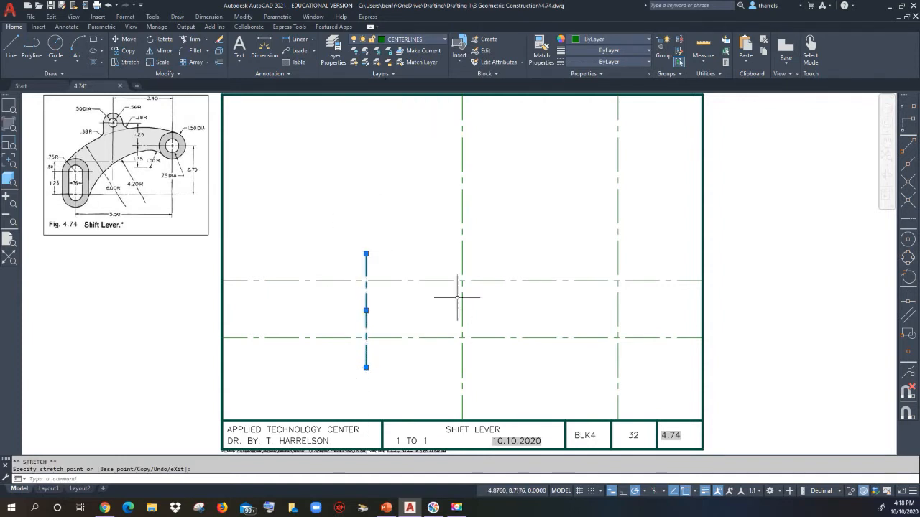
# Shorten the upper horizontal centerline at both ends to a short mark crossing the slot's vertical centerline
pyautogui.click(685, 281)
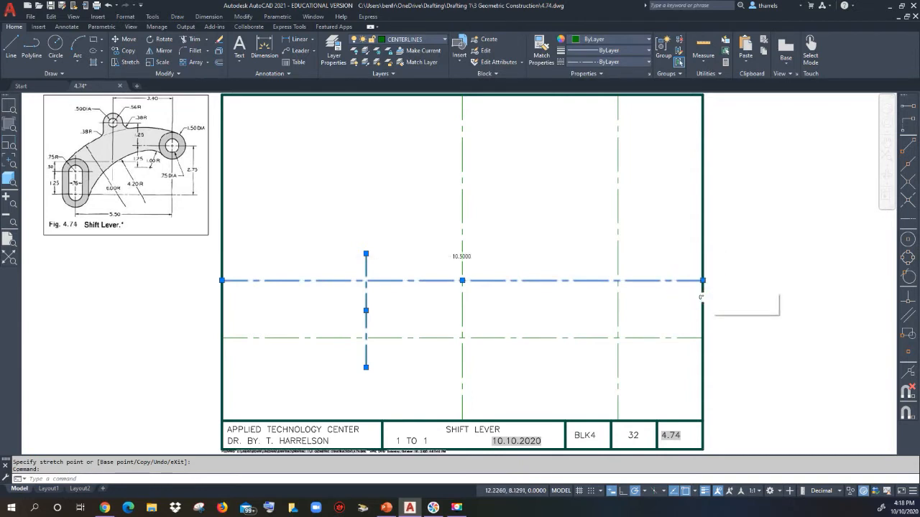
pyautogui.click(703, 281)
pyautogui.click(406, 280)
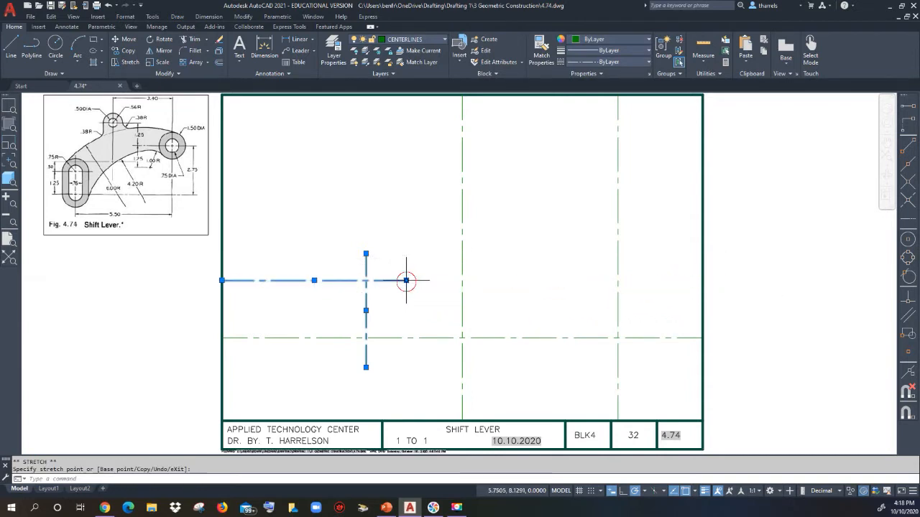
pyautogui.click(222, 280)
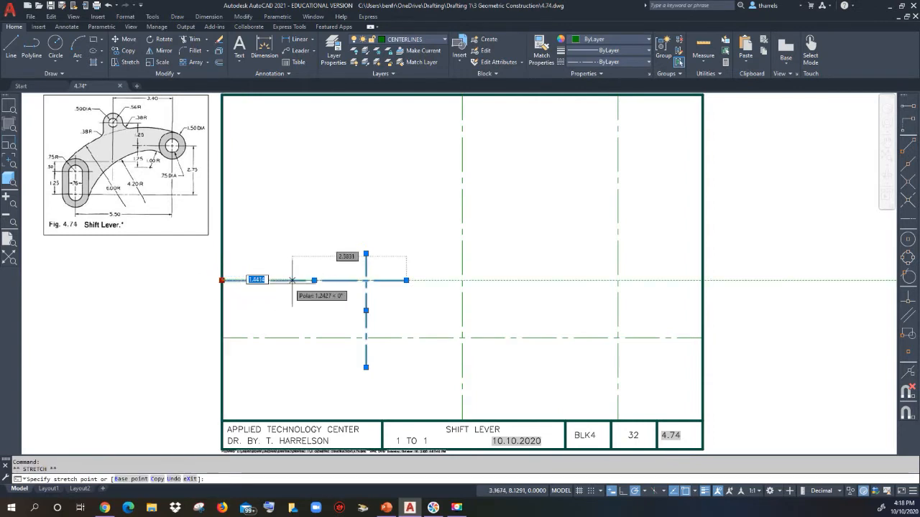
pyautogui.click(329, 280)
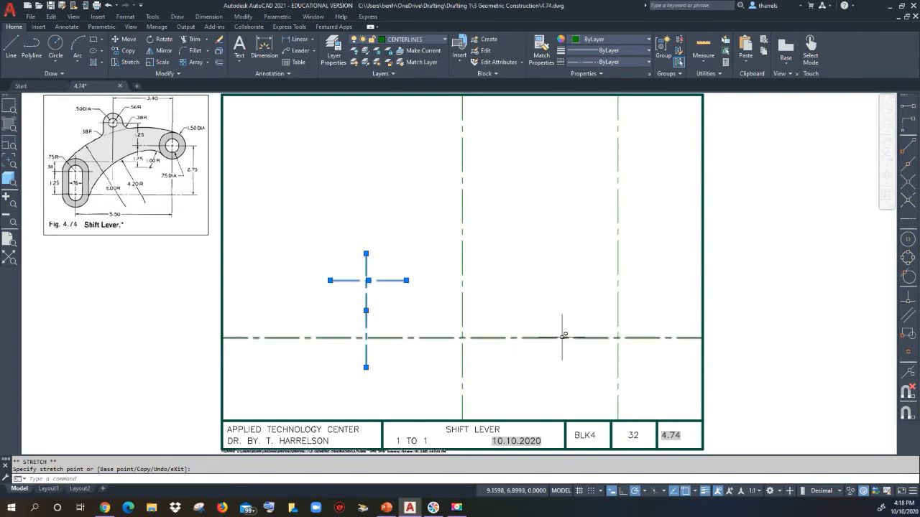
pyautogui.press('Escape')
pyautogui.press('Escape')
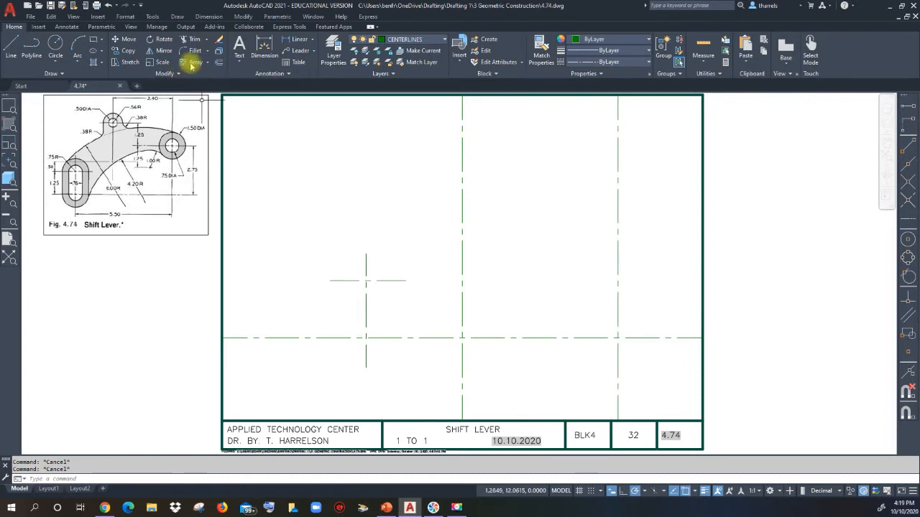
# Offset the lower full-width horizontal centerline 2.75 upward for the height of the right-hand hole
pyautogui.click(219, 63)
pyautogui.write('2.75')
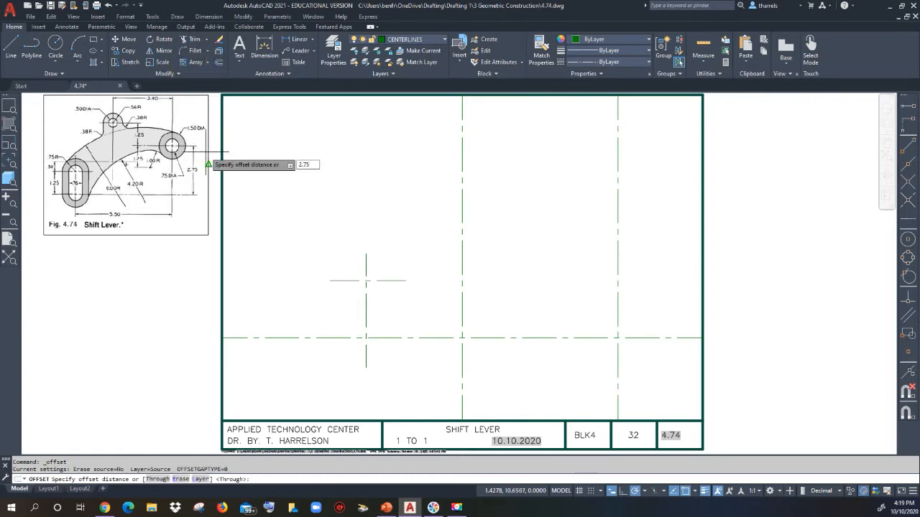
pyautogui.press('Return')
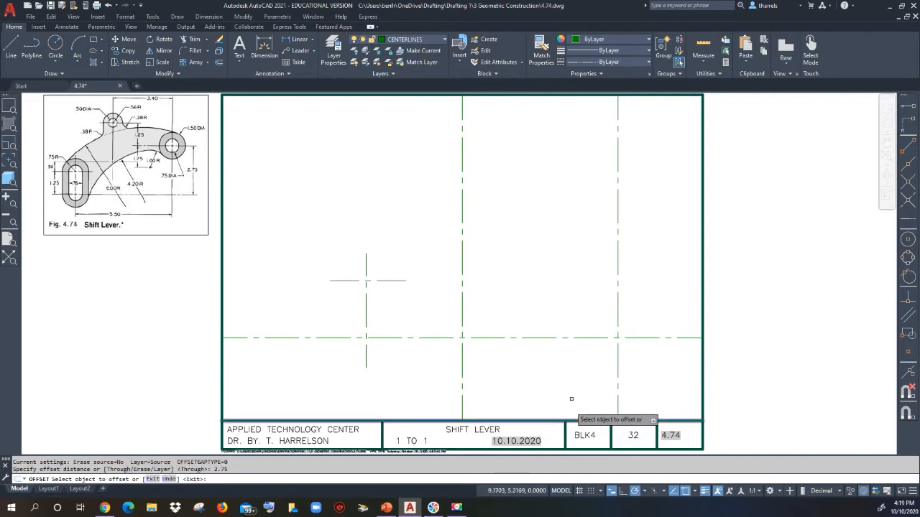
pyautogui.click(588, 338)
pyautogui.click(586, 273)
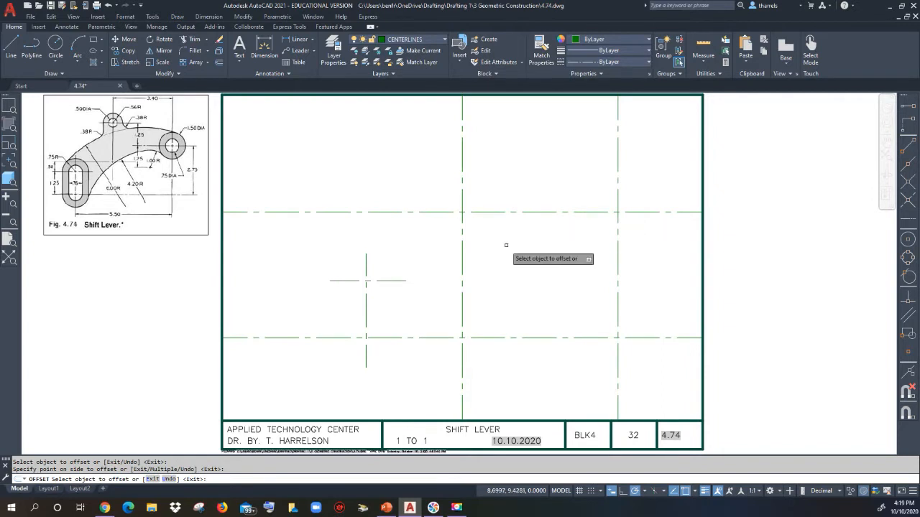
# Offset the right-hand hole's horizontal centerline by 1.25 downward and by 1.25 upward
pyautogui.click(540, 212)
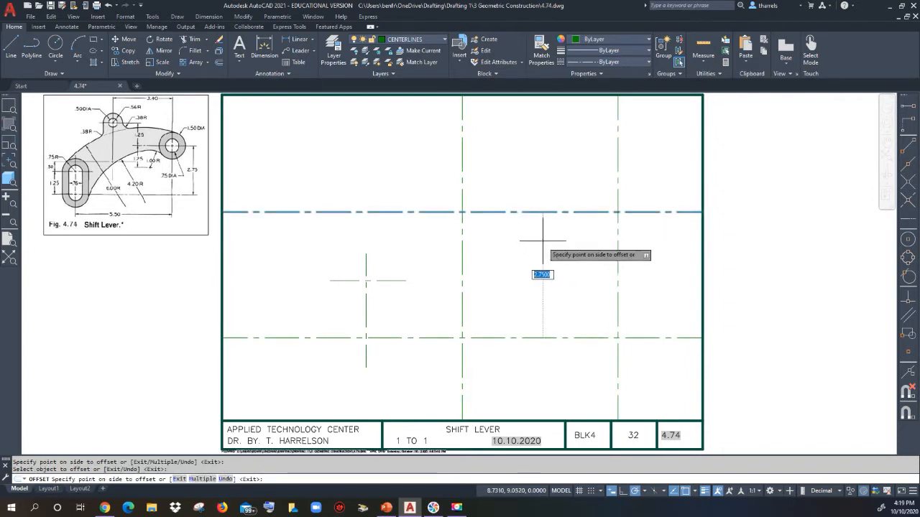
pyautogui.write('1.25')
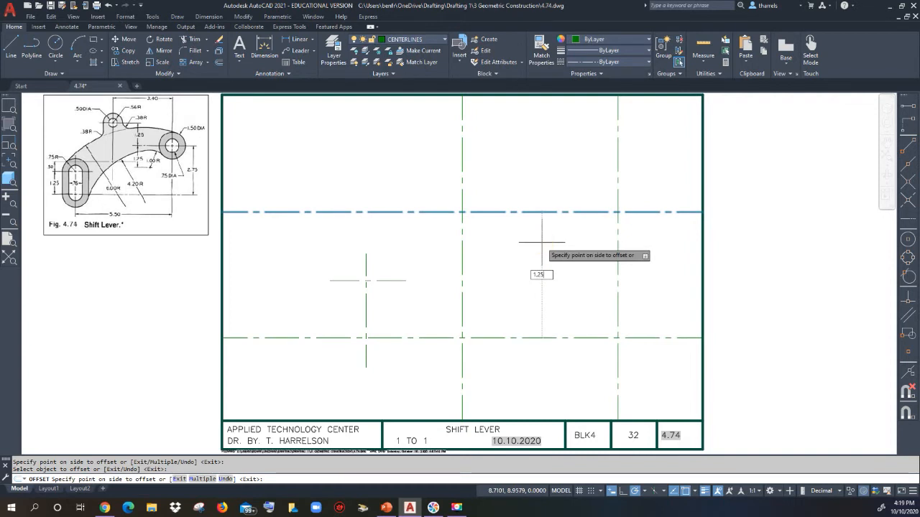
pyautogui.press('Return')
pyautogui.click(534, 168)
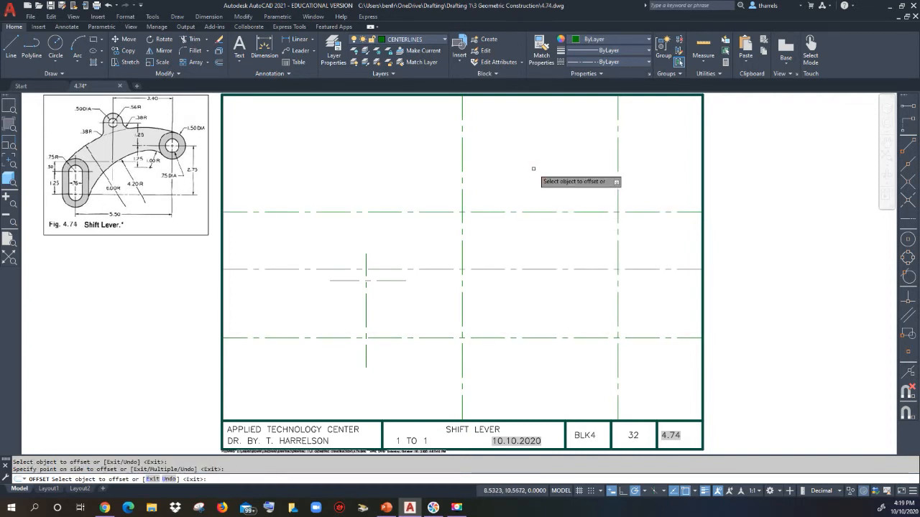
pyautogui.click(527, 212)
pyautogui.write('1.2')
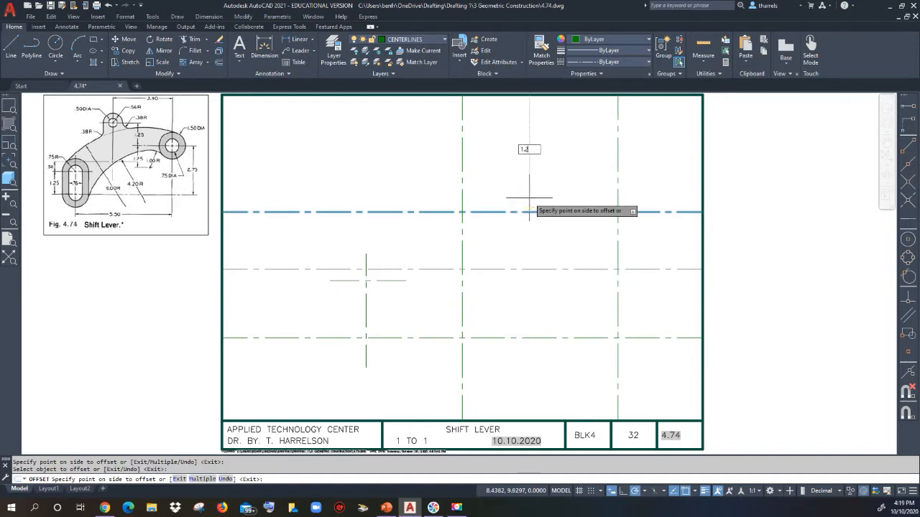
pyautogui.press('Return')
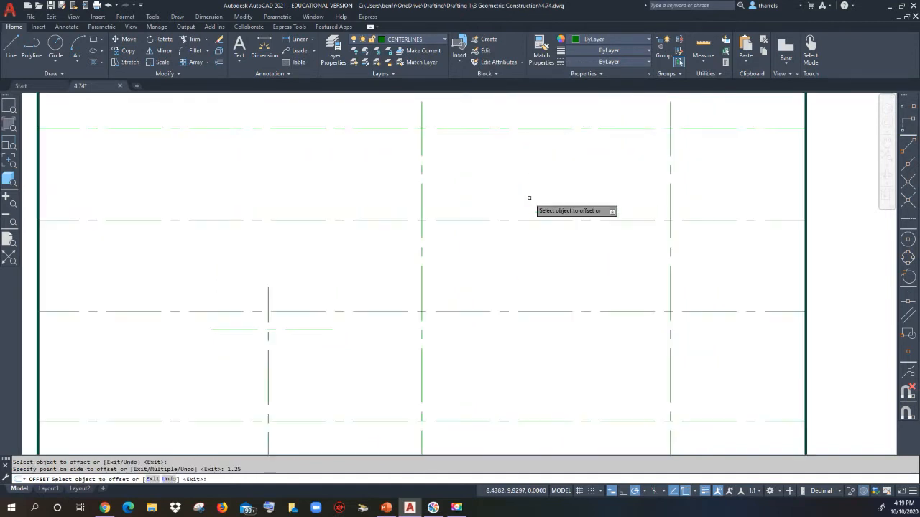
# End the offset operation and delete the extra horizontal centerline lying above the border's top edge
pyautogui.scroll(2, 530, 199)
pyautogui.scroll(-2, 463, 265)
pyautogui.rightClick(421, 185)
pyautogui.click(423, 132)
pyautogui.rightClick(423, 110)
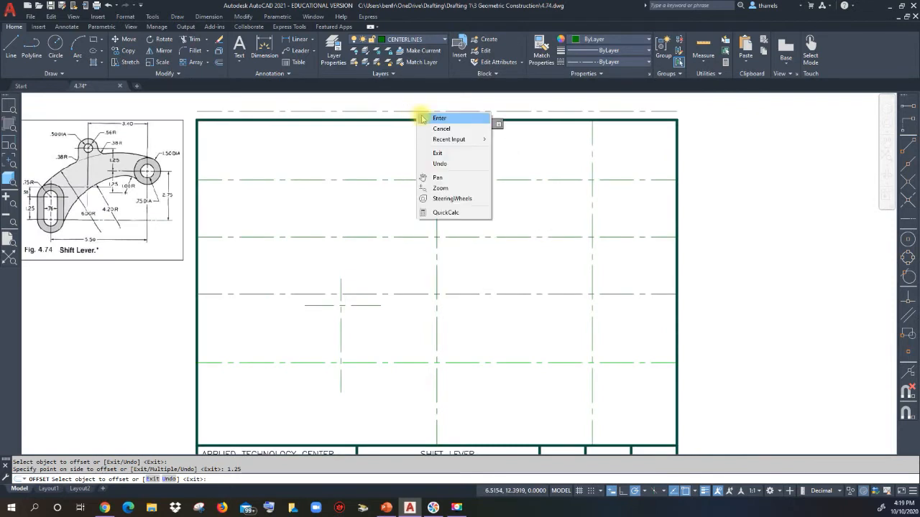
pyautogui.click(433, 117)
pyautogui.click(421, 111)
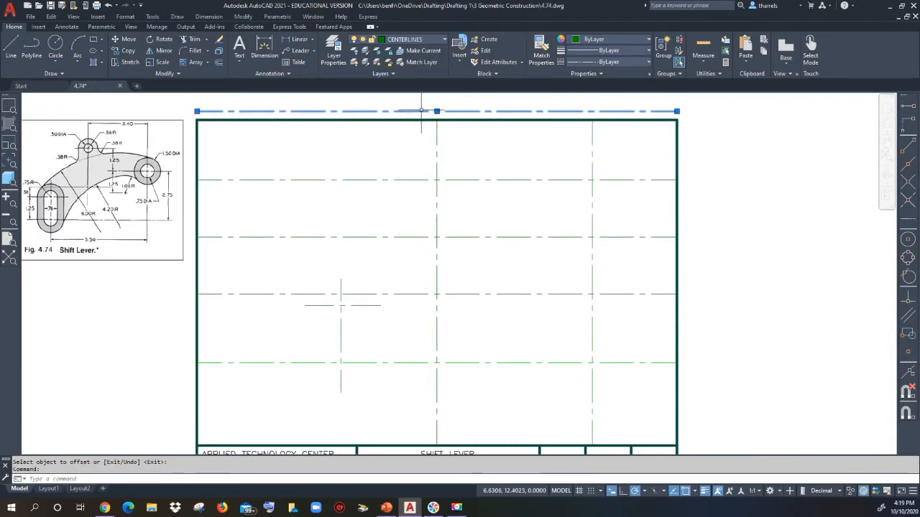
pyautogui.press('Delete')
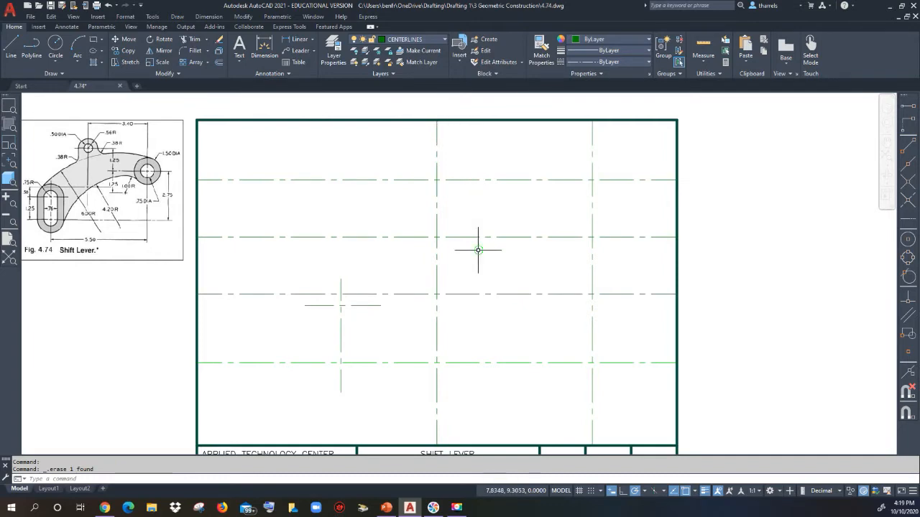
# Shorten the topmost horizontal centerline inside the border at both ends so it crosses only the middle vertical centerline
pyautogui.moveTo(477, 250); pyautogui.dragTo(482, 230, button='middle')
pyautogui.scroll(2, 482, 230)
pyautogui.scroll(-3, 390, 205)
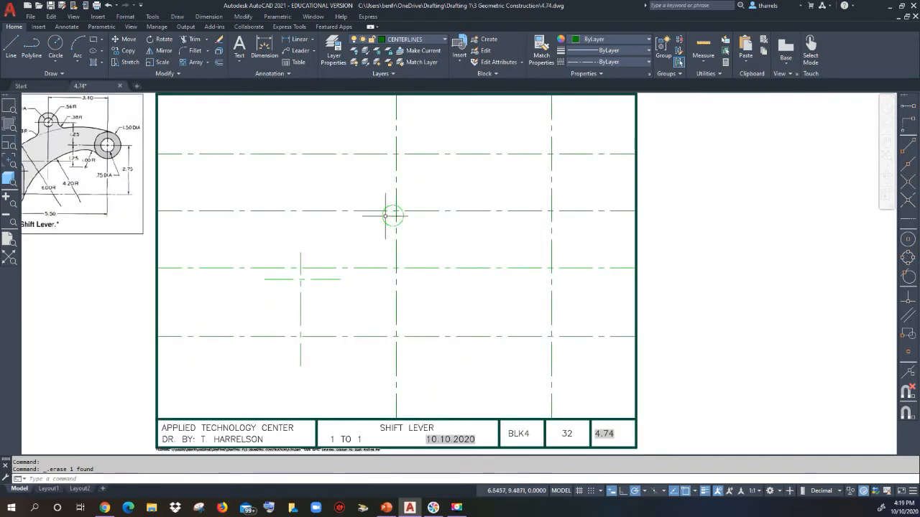
pyautogui.moveTo(391, 205); pyautogui.dragTo(425, 222, button='middle')
pyautogui.click(219, 157)
pyautogui.click(195, 158)
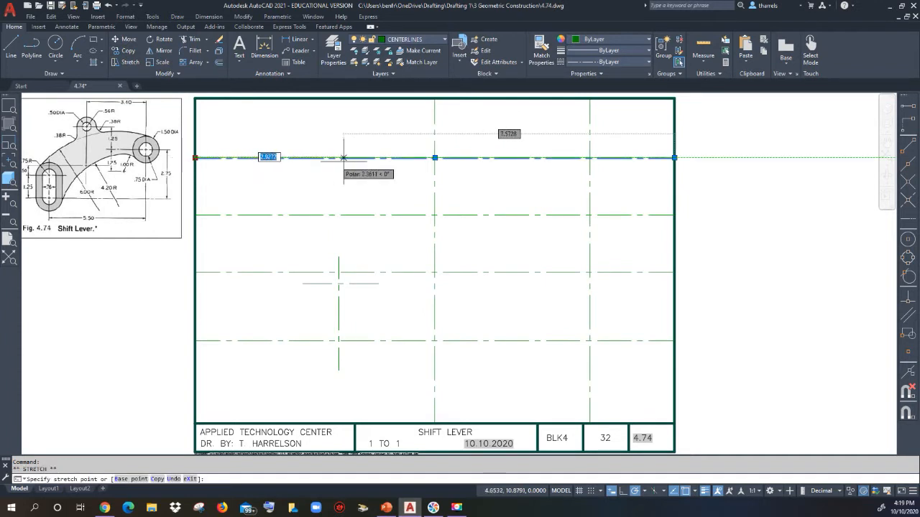
pyautogui.click(674, 157)
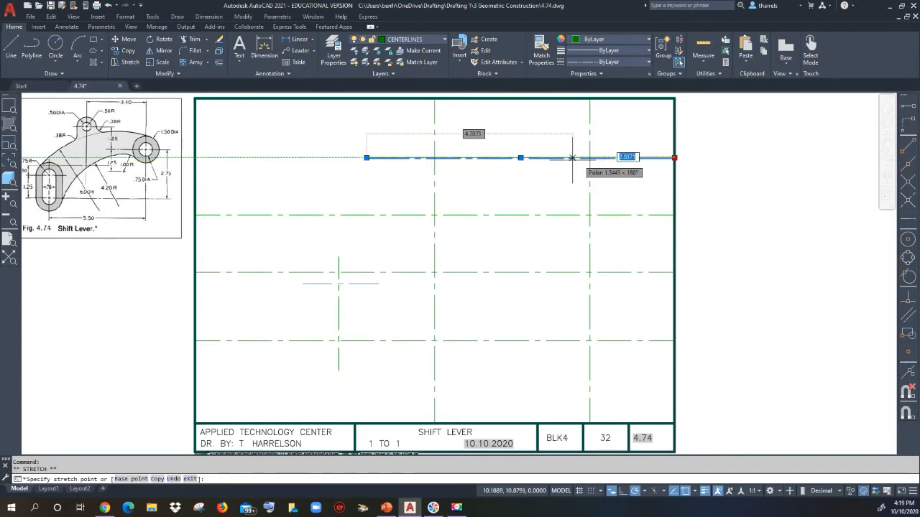
pyautogui.click(481, 157)
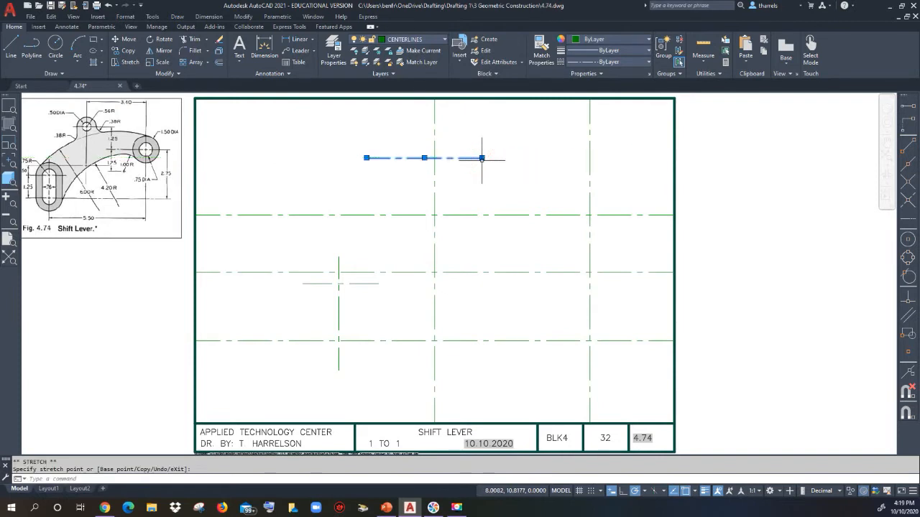
# Shorten the right-hand hole's horizontal centerline at both ends to extend slightly past the middle and rightmost vertical centerlines
pyautogui.click(406, 215)
pyautogui.click(194, 215)
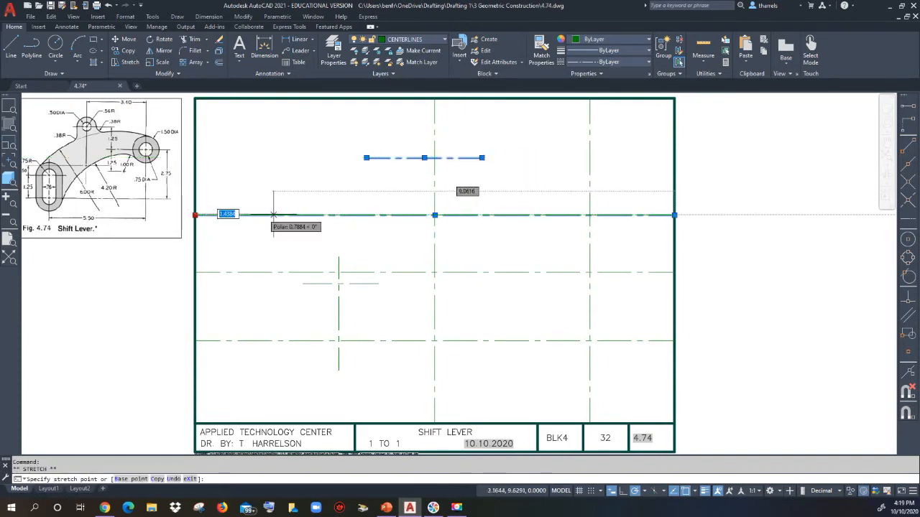
pyautogui.click(406, 215)
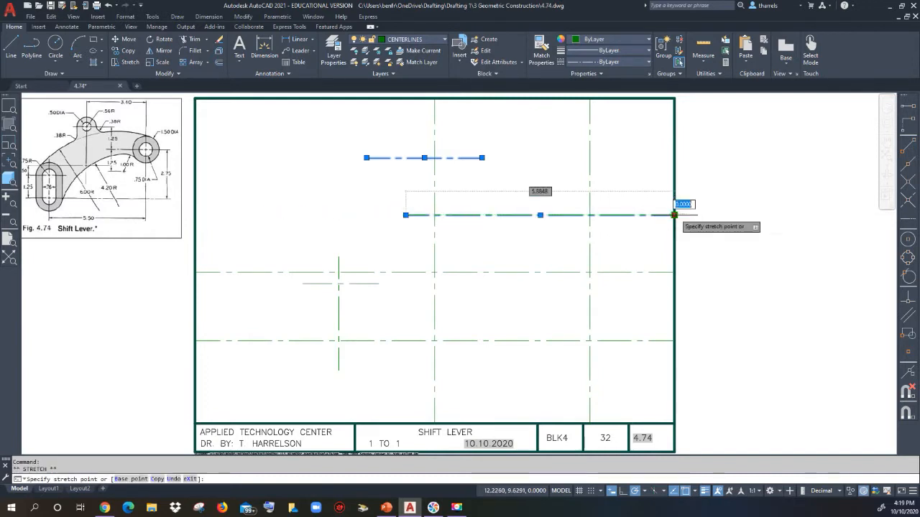
pyautogui.click(622, 215)
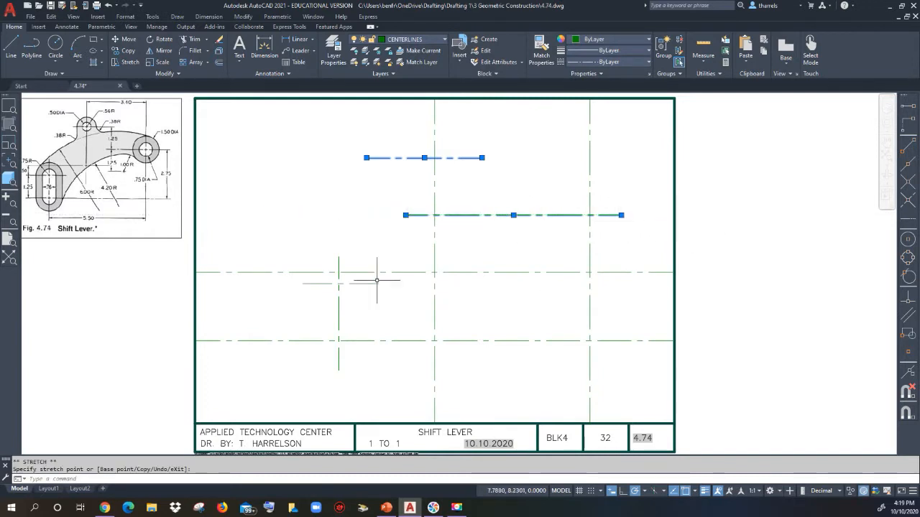
# Shorten the horizontal centerline 1.25 below the right-hand hole at both ends so it crosses only the rightmost vertical centerline
pyautogui.click(282, 272)
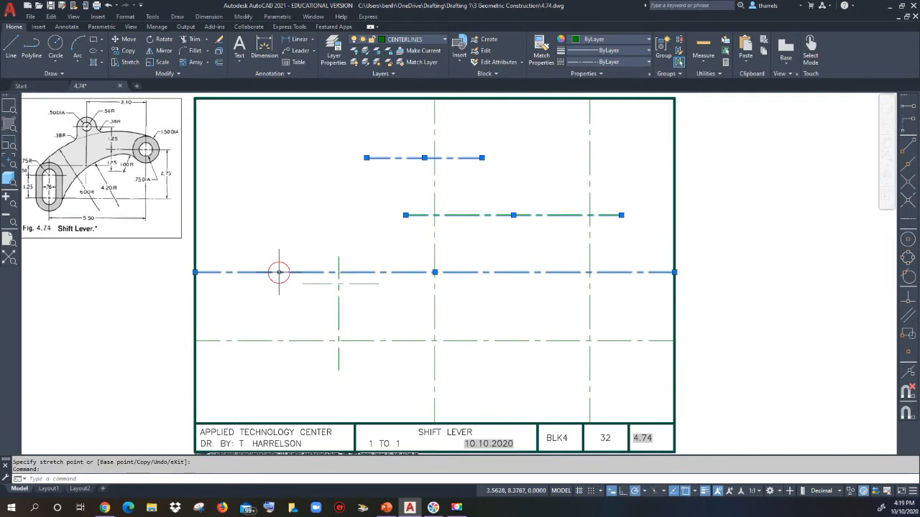
pyautogui.click(195, 271)
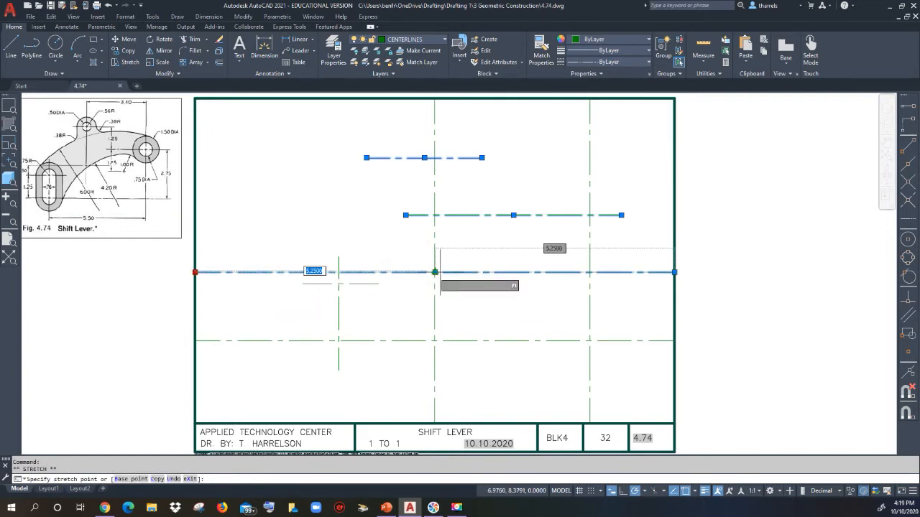
pyautogui.click(487, 272)
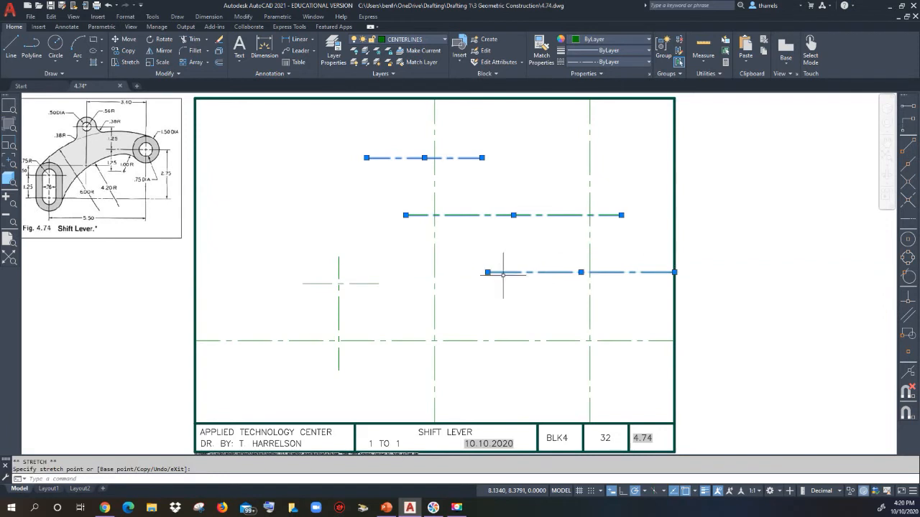
pyautogui.click(674, 272)
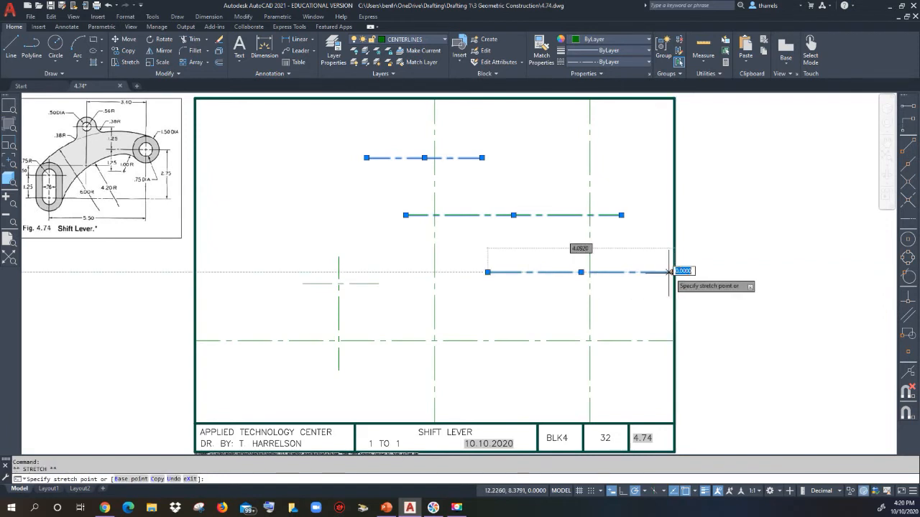
pyautogui.click(611, 273)
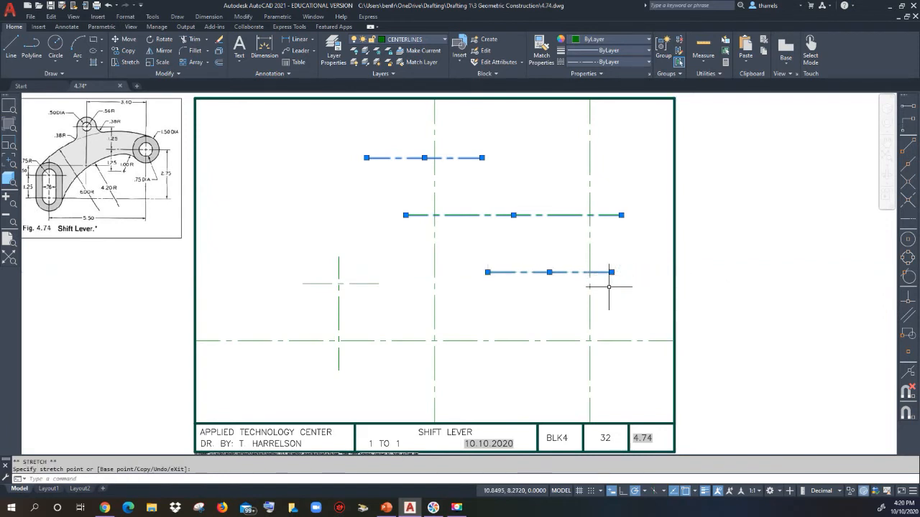
# Shorten the lowest horizontal centerline at both ends to a short mark crossing the slot's vertical centerline
pyautogui.click(628, 340)
pyautogui.click(674, 341)
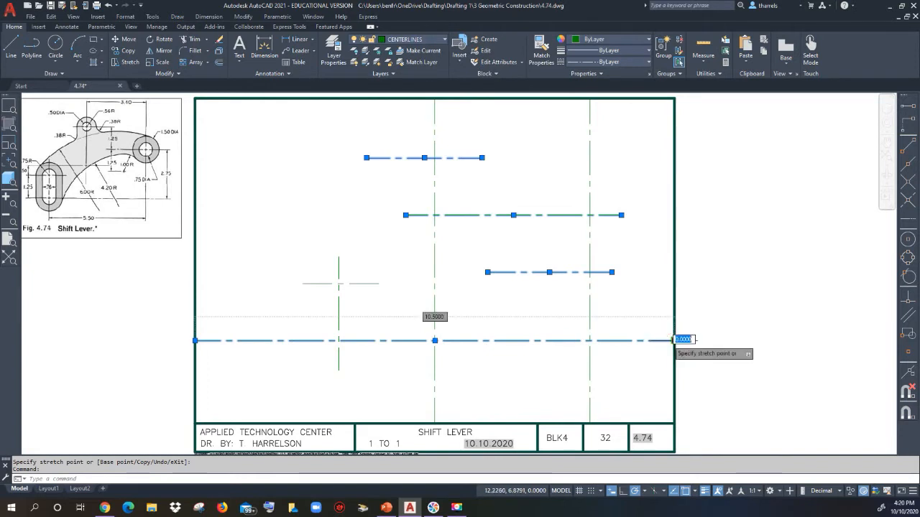
pyautogui.click(381, 340)
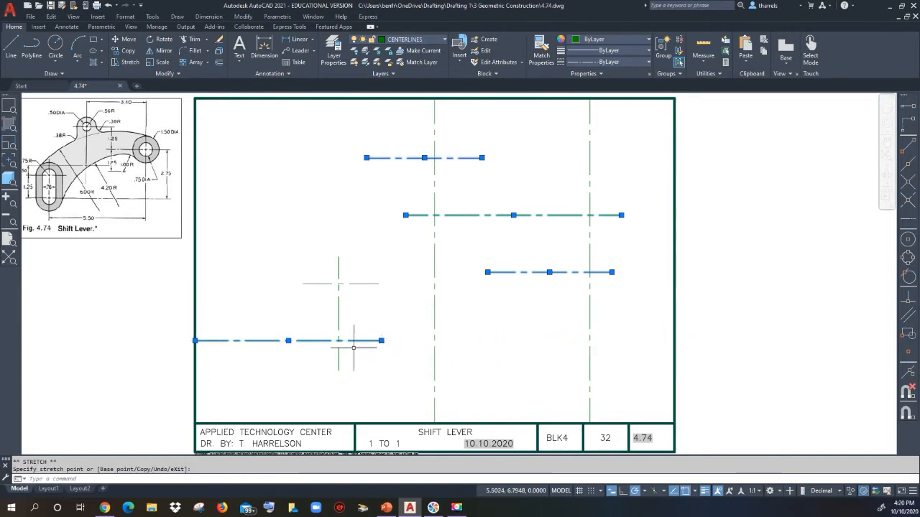
pyautogui.click(195, 341)
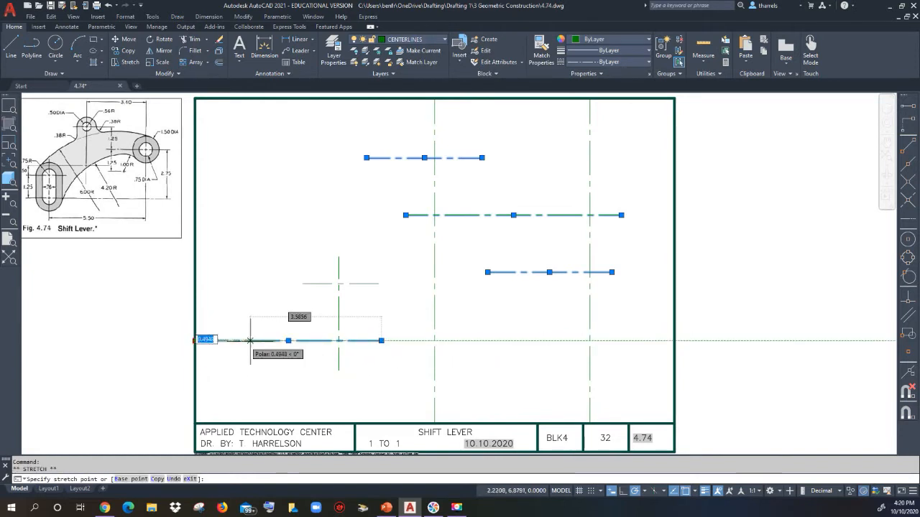
pyautogui.click(306, 341)
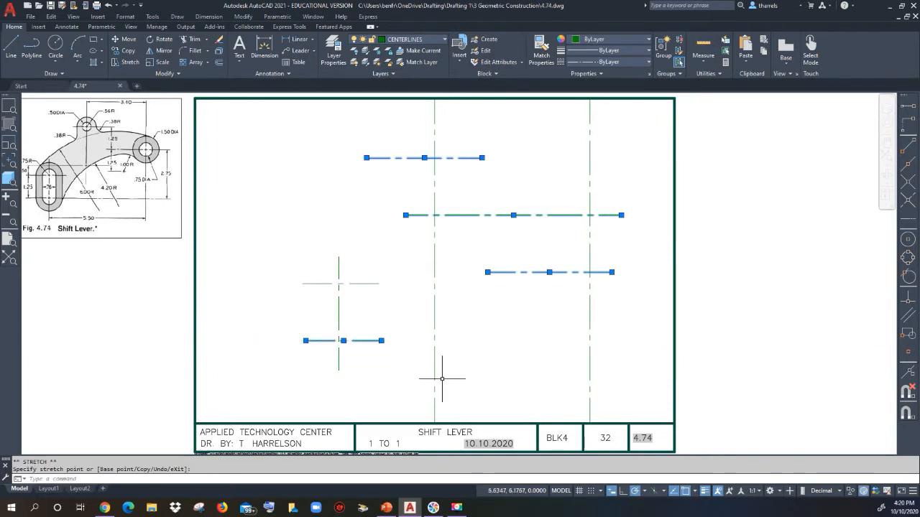
# Shorten the rightmost vertical centerline at both ends so it extends slightly past its two horizontal centerlines
pyautogui.click(589, 399)
pyautogui.click(589, 424)
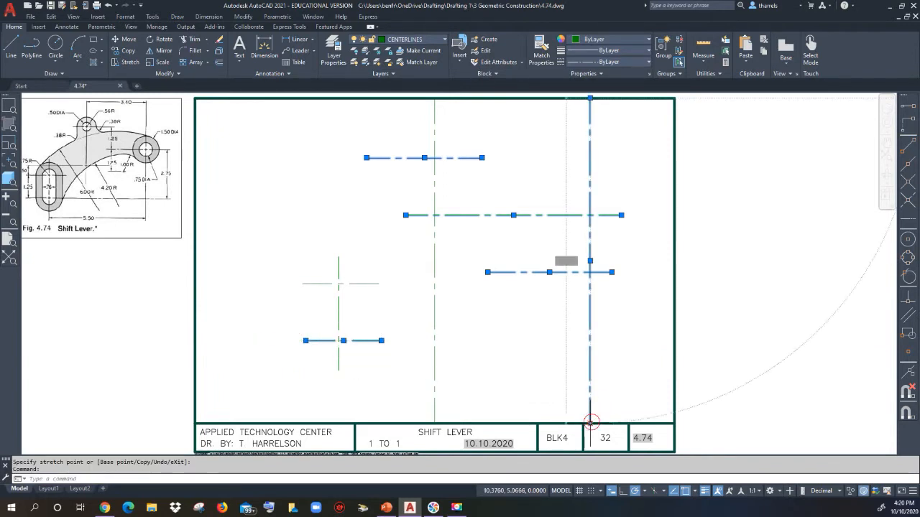
pyautogui.click(590, 300)
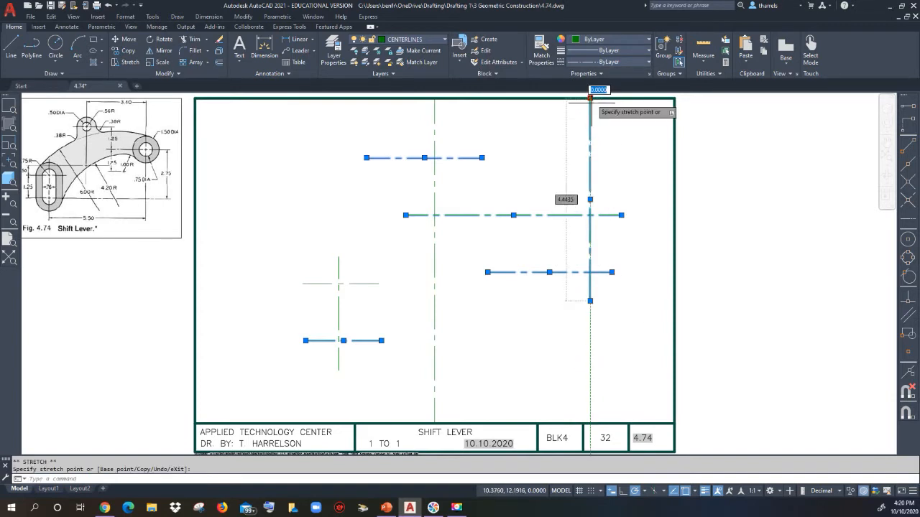
pyautogui.click(591, 184)
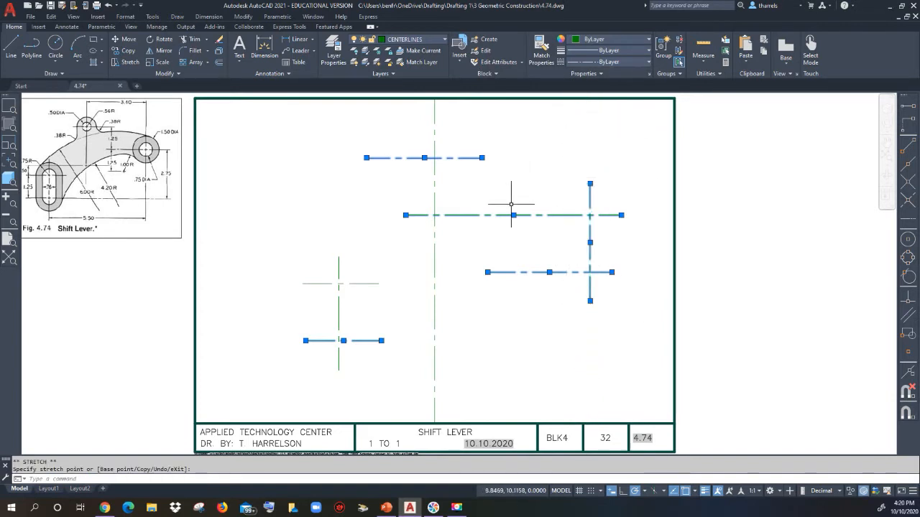
# Shorten the middle vertical centerline to run from just above the topmost horizontal centerline to below the right-hand hole's horizontal centerline
pyautogui.click(434, 422)
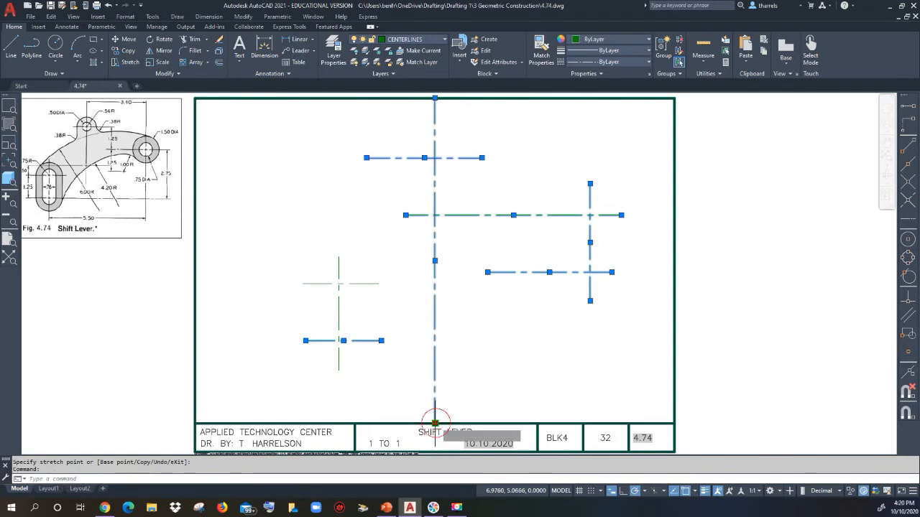
pyautogui.click(435, 422)
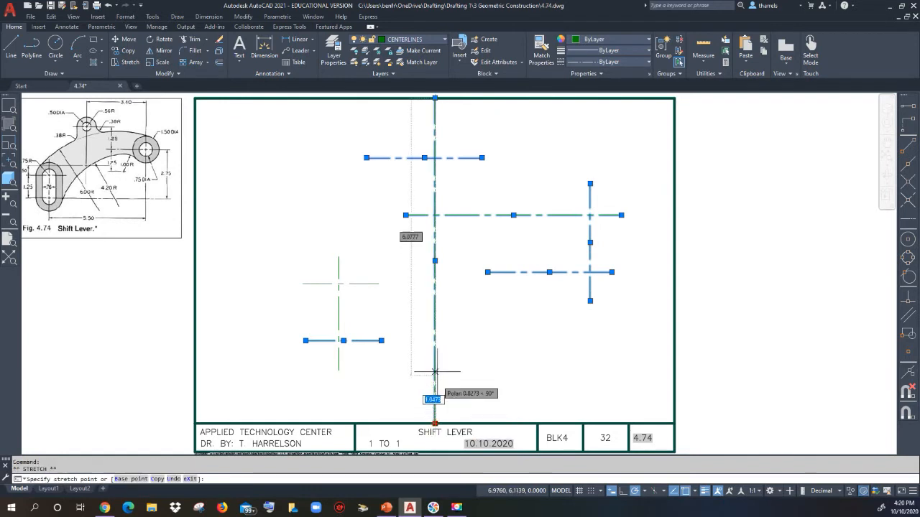
pyautogui.click(435, 295)
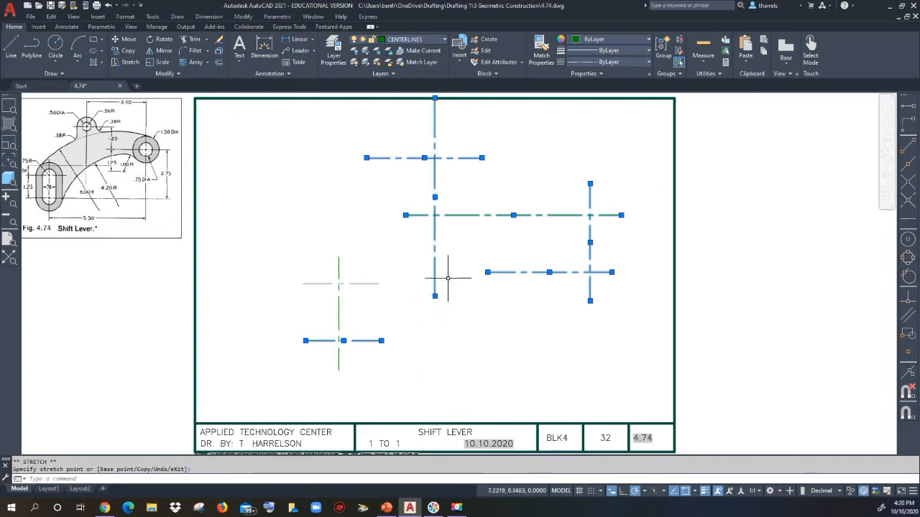
pyautogui.click(435, 97)
pyautogui.click(435, 123)
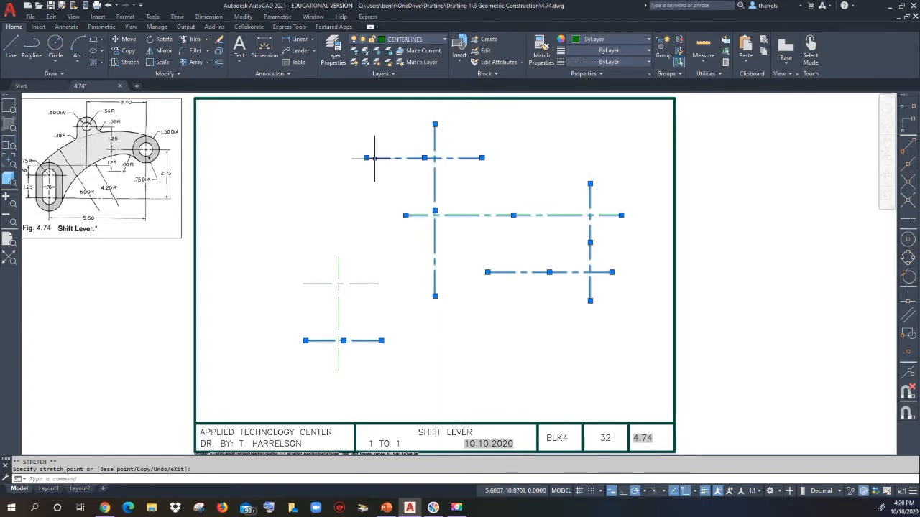
# Shorten the left end of the topmost horizontal centerline further towards the middle vertical centerline, and clear the selection
pyautogui.click(397, 157)
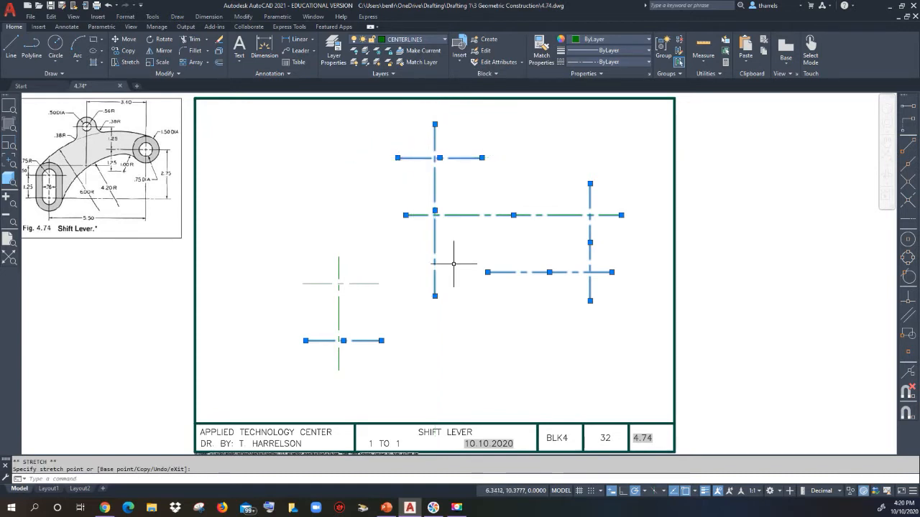
pyautogui.press('Escape')
pyautogui.press('Escape')
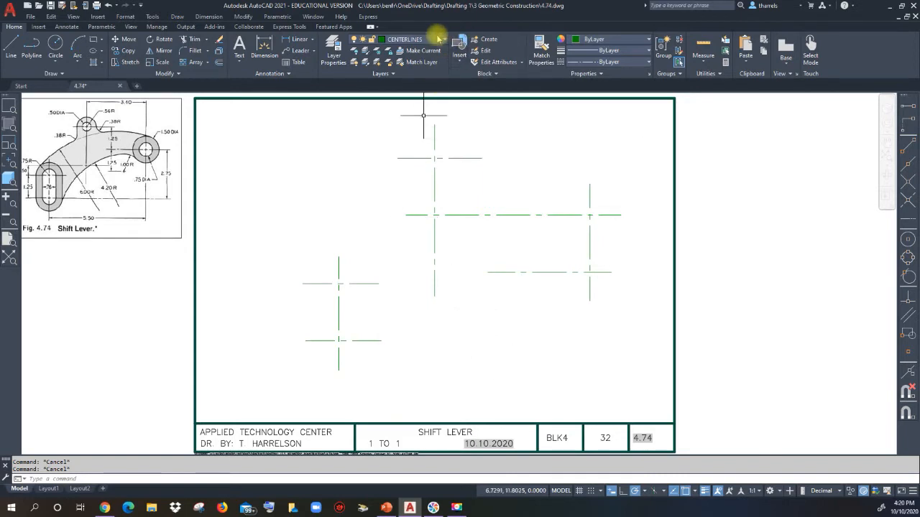
# Make OBJECT LINES the current layer and draw a circle of radius .75 at the slot's upper centerline intersection
pyautogui.click(446, 41)
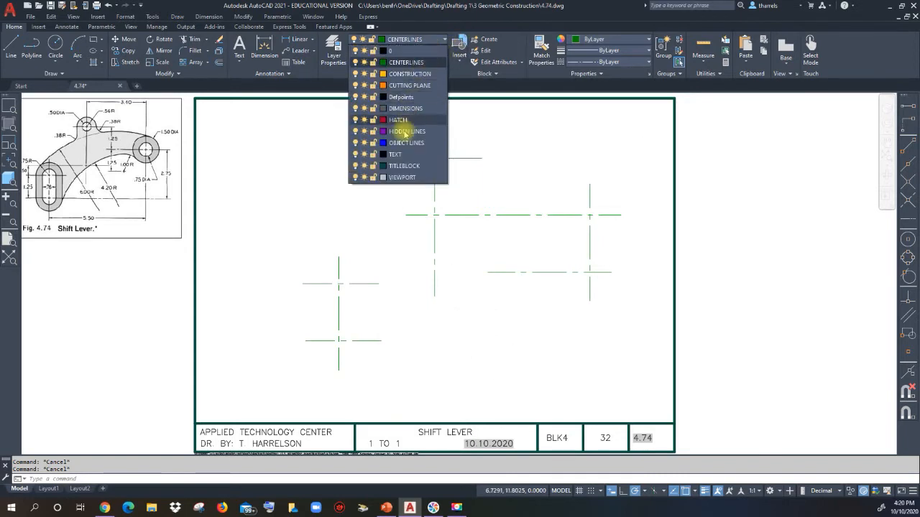
pyautogui.click(403, 140)
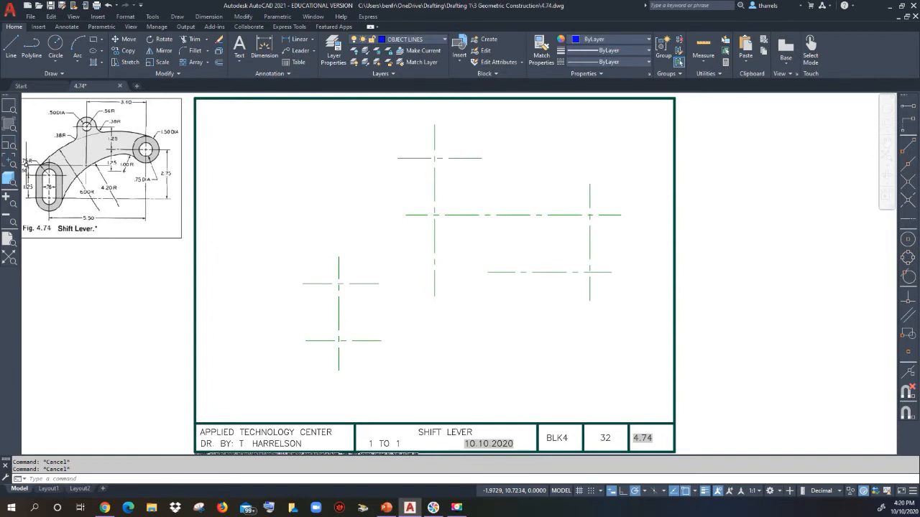
pyautogui.click(56, 45)
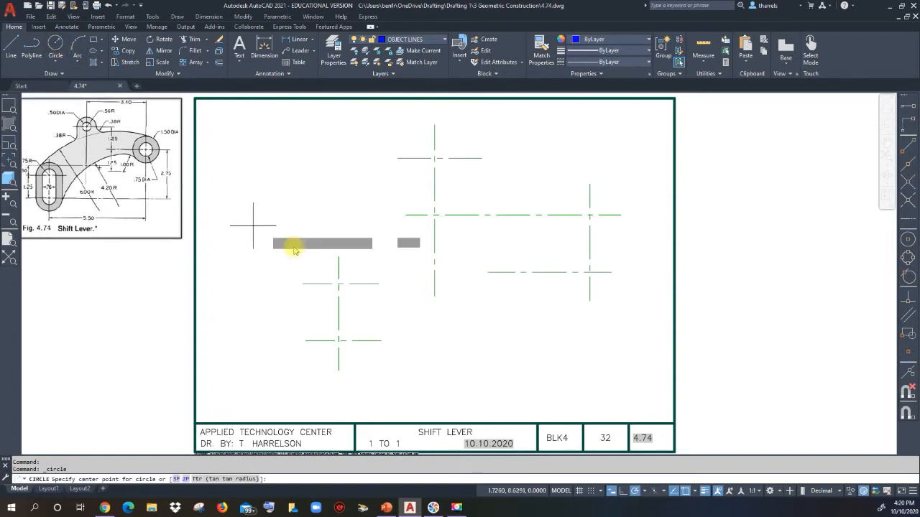
pyautogui.click(339, 284)
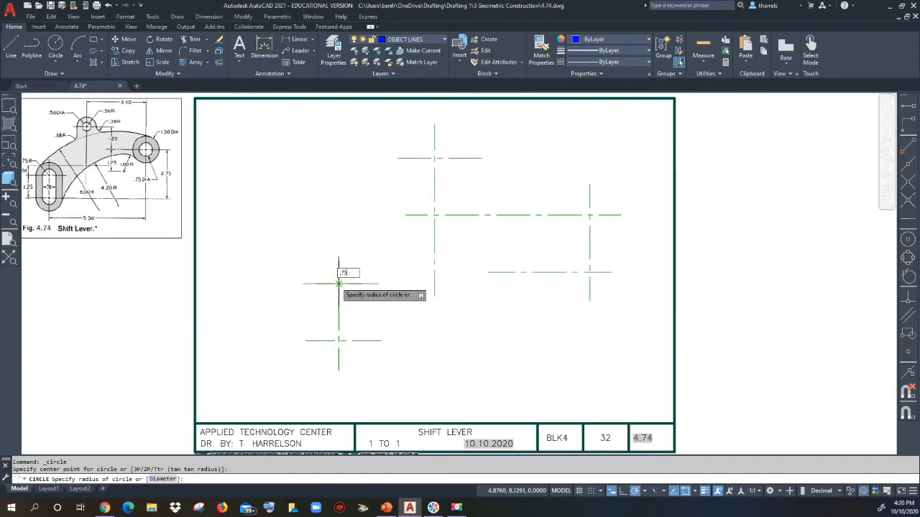
pyautogui.press('Return')
# Repeat the Circle command to draw a circle of radius .75 at the slot's lower centerline intersection
pyautogui.rightClick(337, 282)
pyautogui.click(309, 298)
pyautogui.click(338, 341)
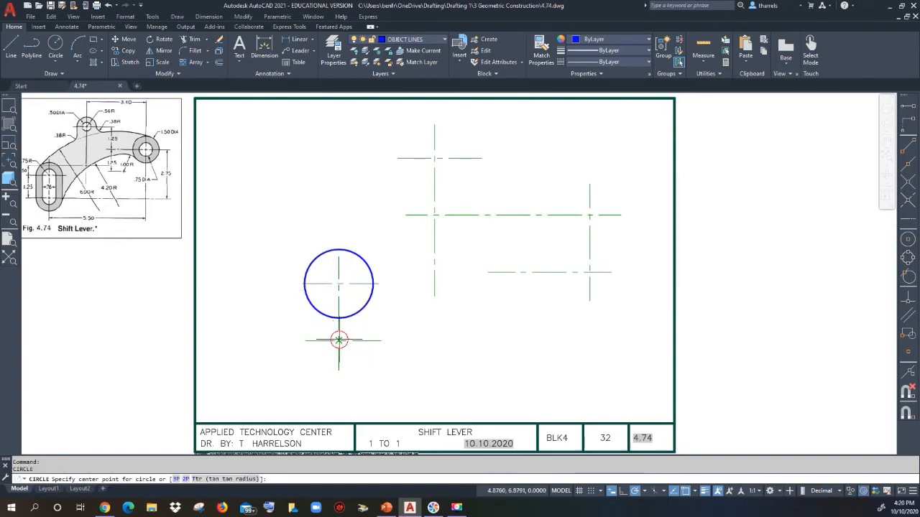
pyautogui.write('.75')
pyautogui.press('Return')
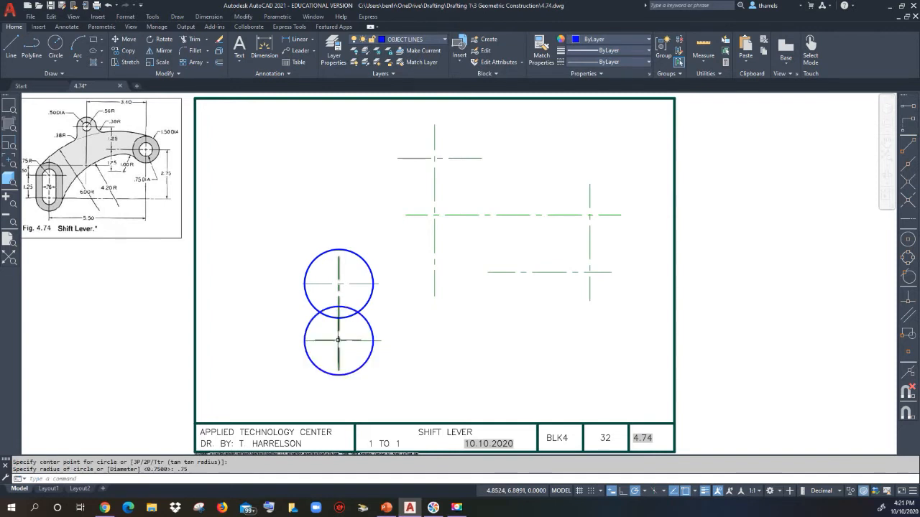
# Draw a circle of diameter .76 at the slot's upper centerline intersection using the Center, Diameter method
pyautogui.click(54, 64)
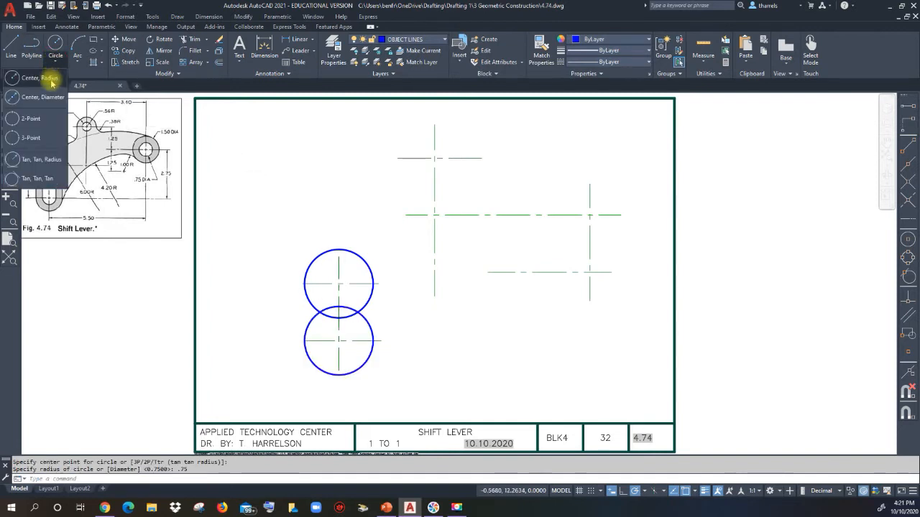
pyautogui.click(41, 97)
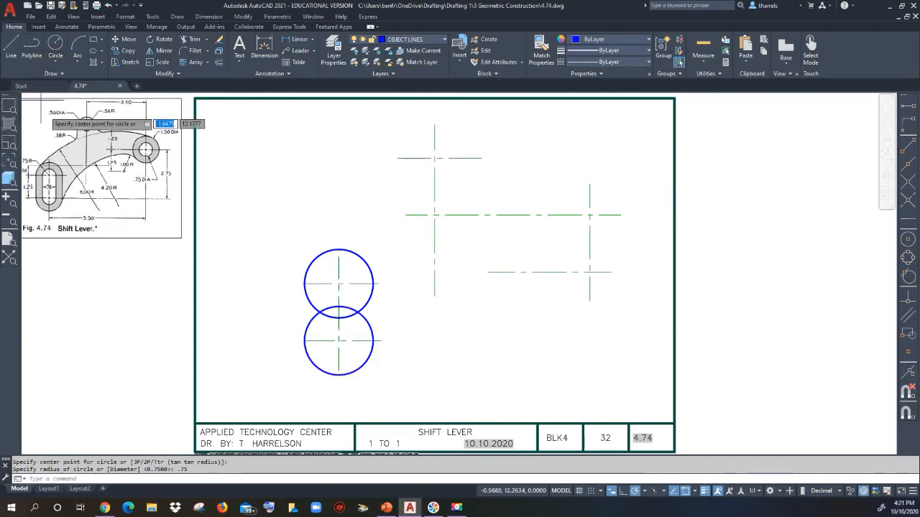
pyautogui.click(337, 285)
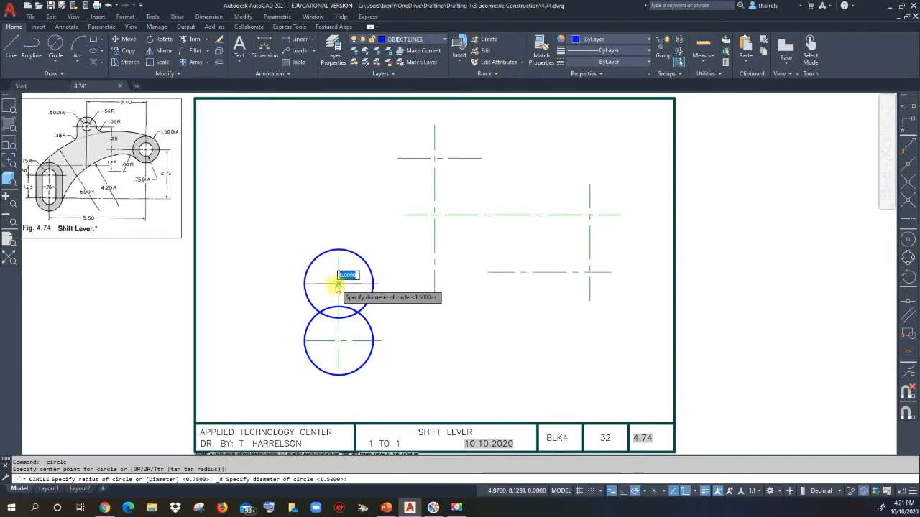
pyautogui.press('Return')
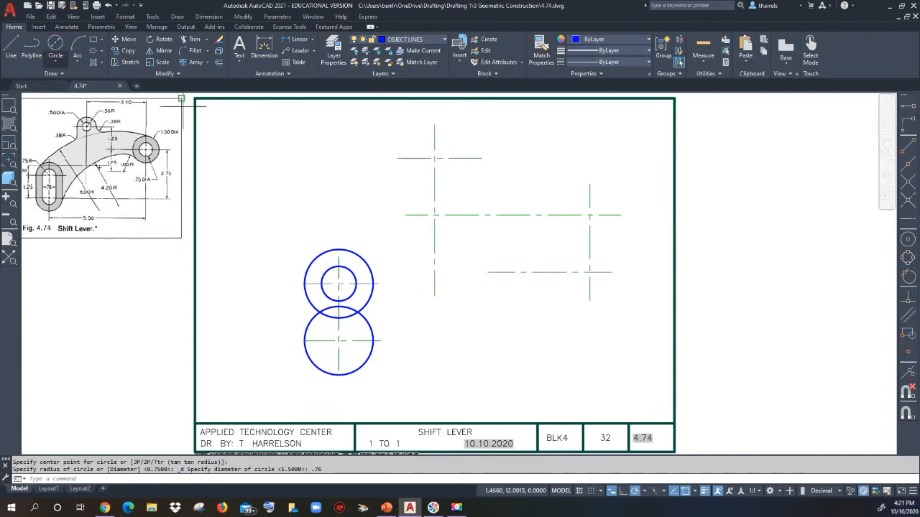
# Draw a circle of diameter .76 at the slot's lower centerline intersection
pyautogui.click(55, 44)
pyautogui.click(339, 340)
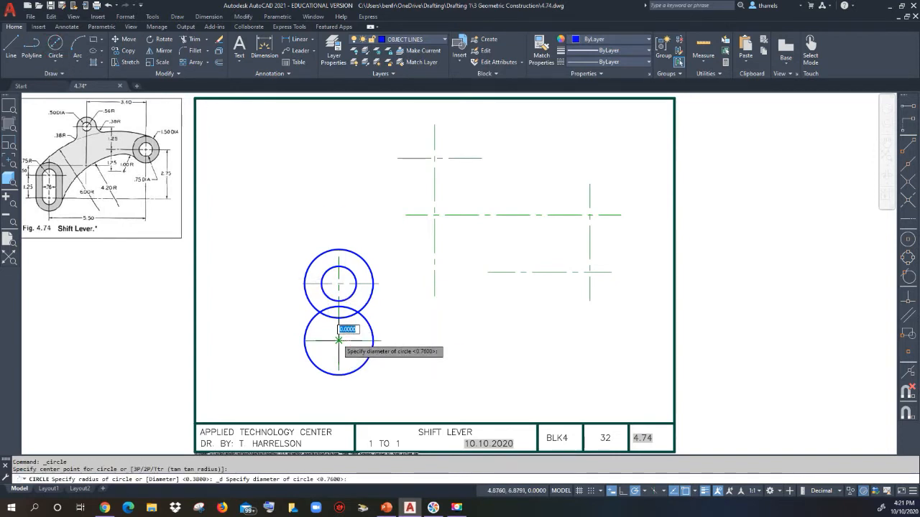
pyautogui.click(339, 341)
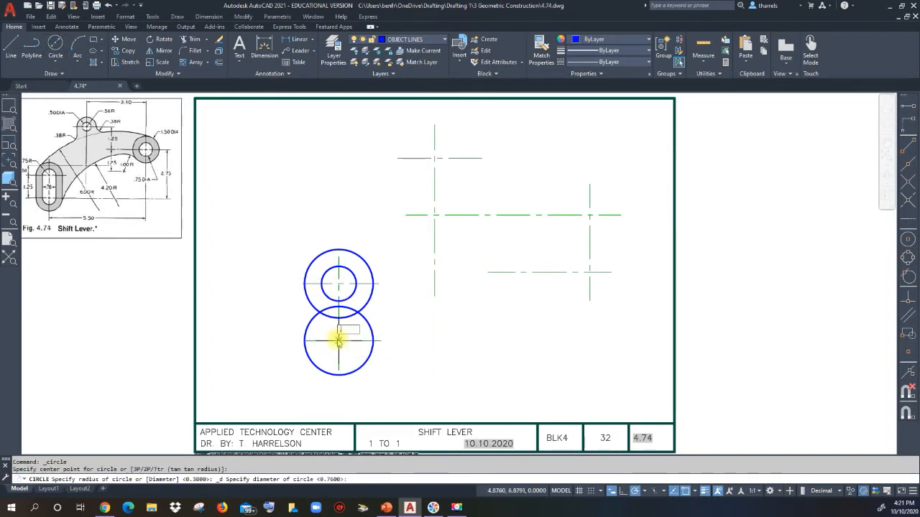
pyautogui.write('.76')
pyautogui.press('Return')
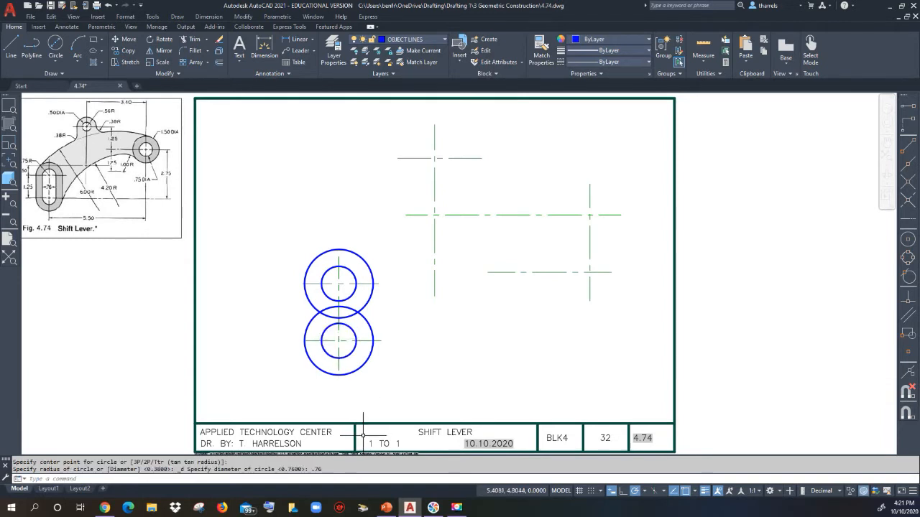
# Draw two vertical lines joining the left and right quadrants of the slot's two outer circles
pyautogui.click(10, 47)
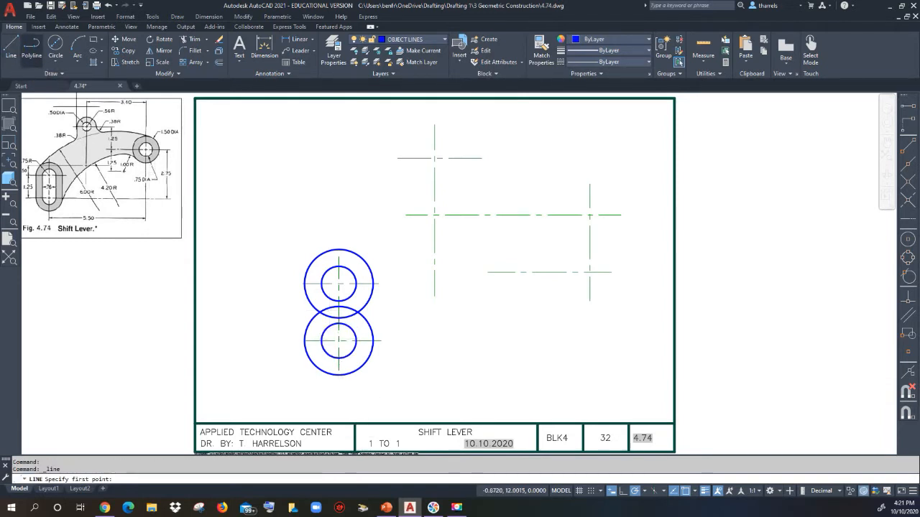
pyautogui.click(303, 285)
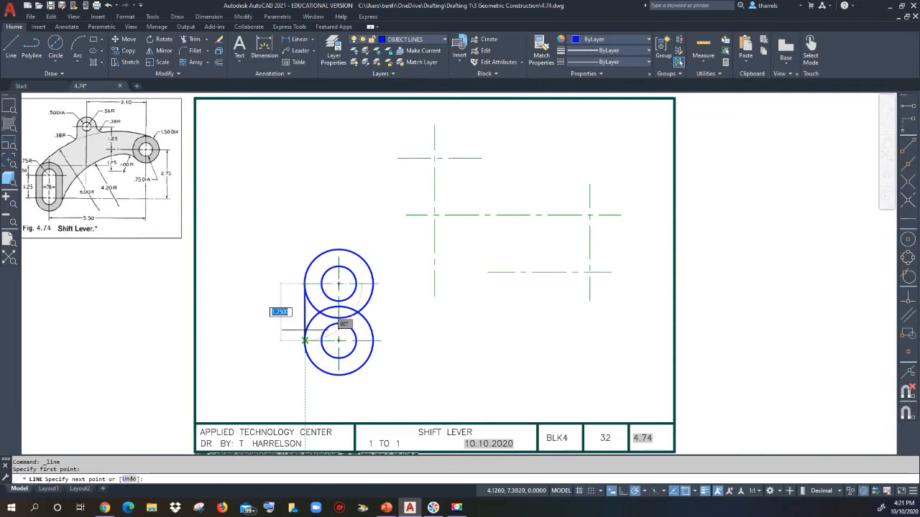
pyautogui.click(305, 340)
pyautogui.press('Return')
pyautogui.press('Return')
pyautogui.click(373, 285)
pyautogui.click(373, 340)
pyautogui.press('Return')
# Draw two vertical lines joining the right and left quadrants of the slot's two inner circles
pyautogui.press('Return')
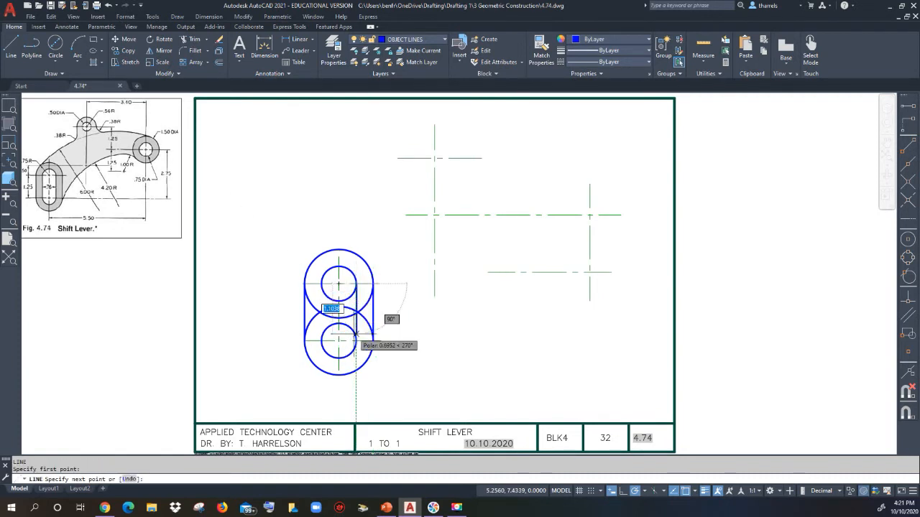
pyautogui.click(357, 339)
pyautogui.press('Return')
pyautogui.press('Return')
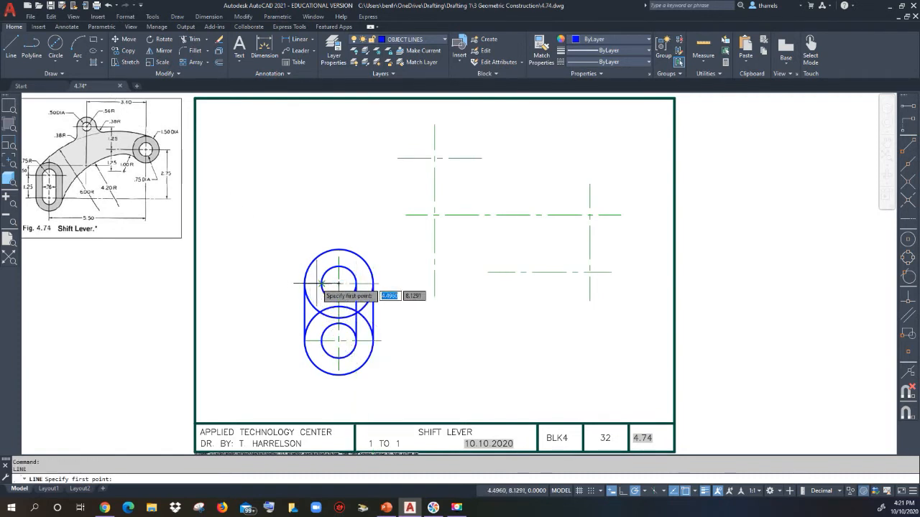
pyautogui.click(321, 285)
pyautogui.click(321, 340)
pyautogui.press('Return')
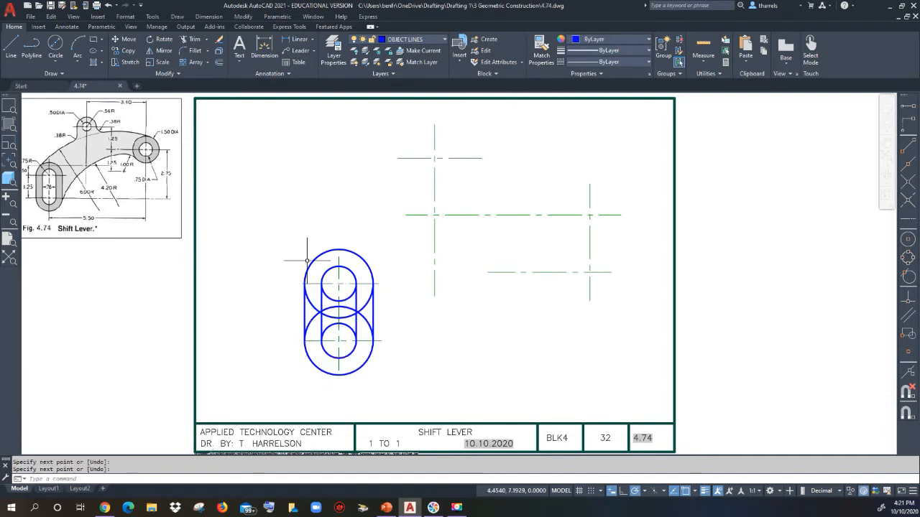
# Trim the overlapping circle arcs and leftover fragments between the straight sides, leaving clean inner and outer slot outlines
pyautogui.click(328, 296)
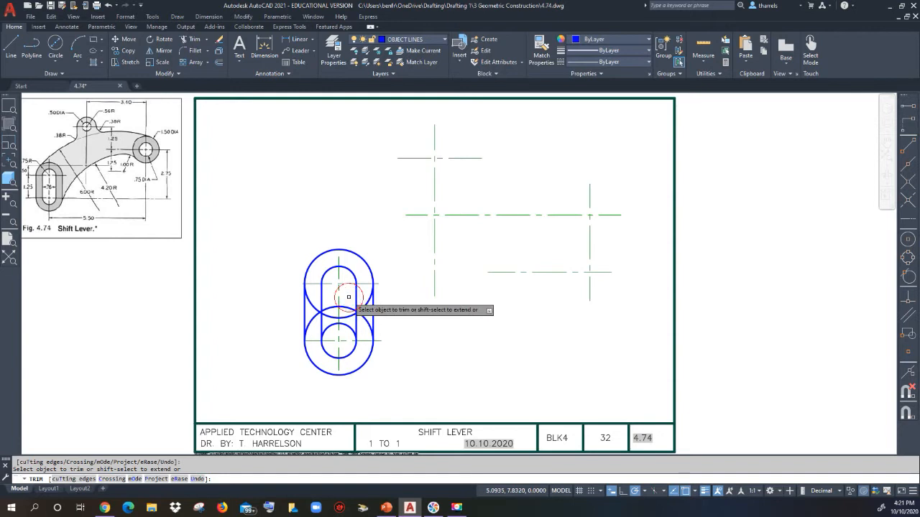
pyautogui.moveTo(349, 302)
pyautogui.mouseDown()
pyautogui.moveTo(348, 322)
pyautogui.moveTo(329, 319)
pyautogui.moveTo(362, 326)
pyautogui.moveTo(362, 300)
pyautogui.moveTo(317, 300)
pyautogui.moveTo(312, 310)
pyautogui.mouseUp()
pyautogui.scroll(6, 312, 310)
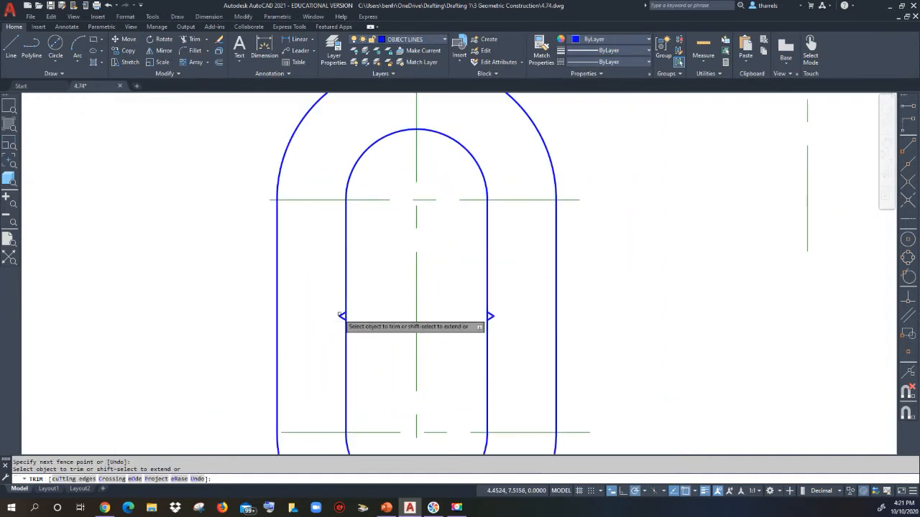
pyautogui.click(492, 317)
pyautogui.scroll(-6, 492, 315)
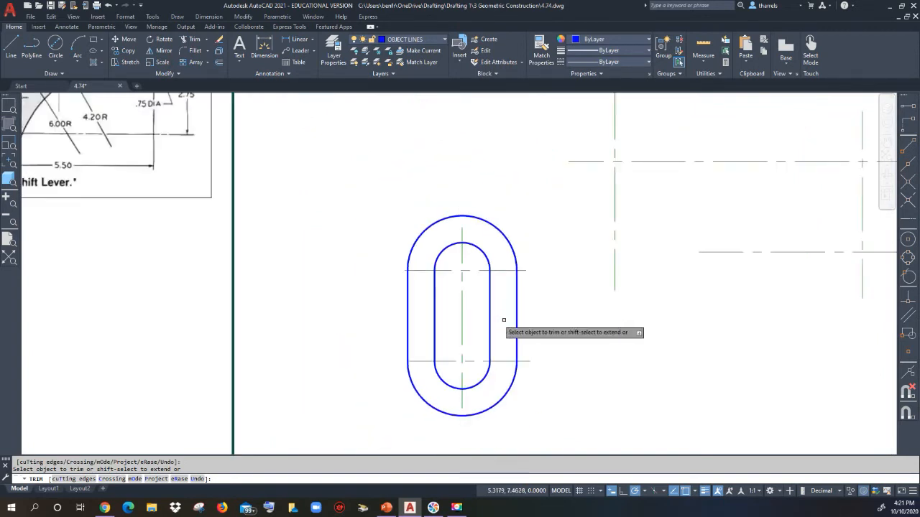
pyautogui.moveTo(433, 310); pyautogui.dragTo(421, 319, button='middle')
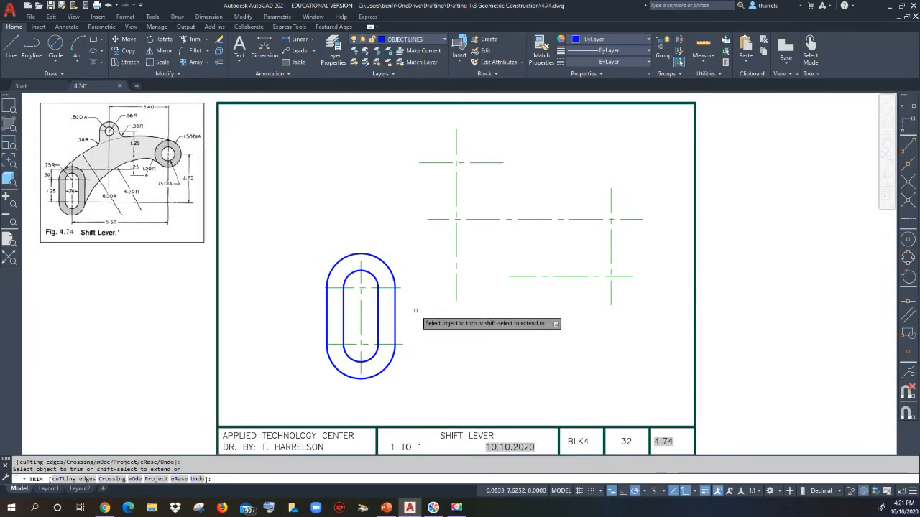
pyautogui.press('Escape')
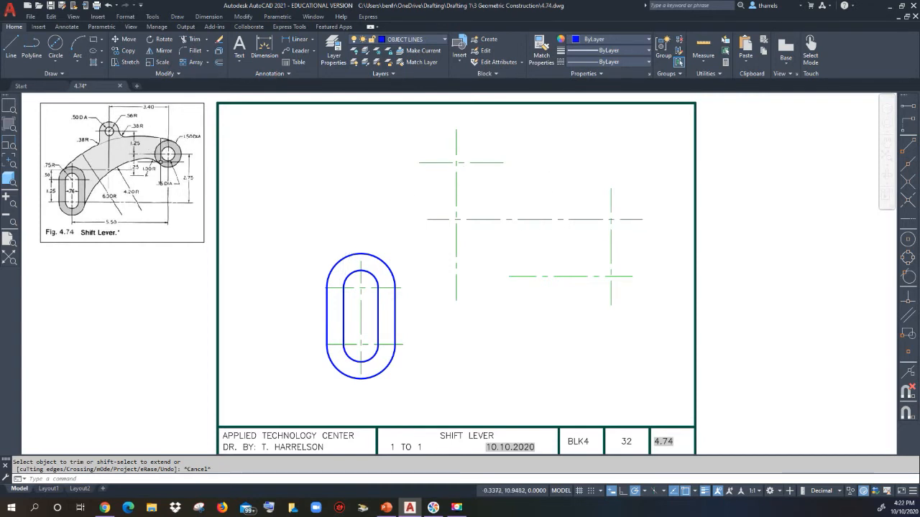
# Draw a circle of diameter 1.5 at the right-hand hole's centerline intersection
pyautogui.click(55, 45)
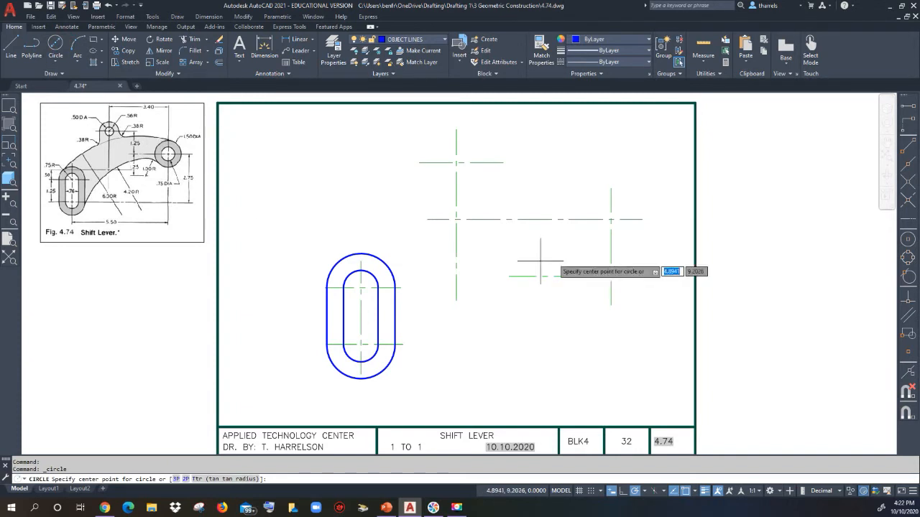
pyautogui.click(610, 219)
pyautogui.press('d')
pyautogui.press('Return')
pyautogui.write('1.5')
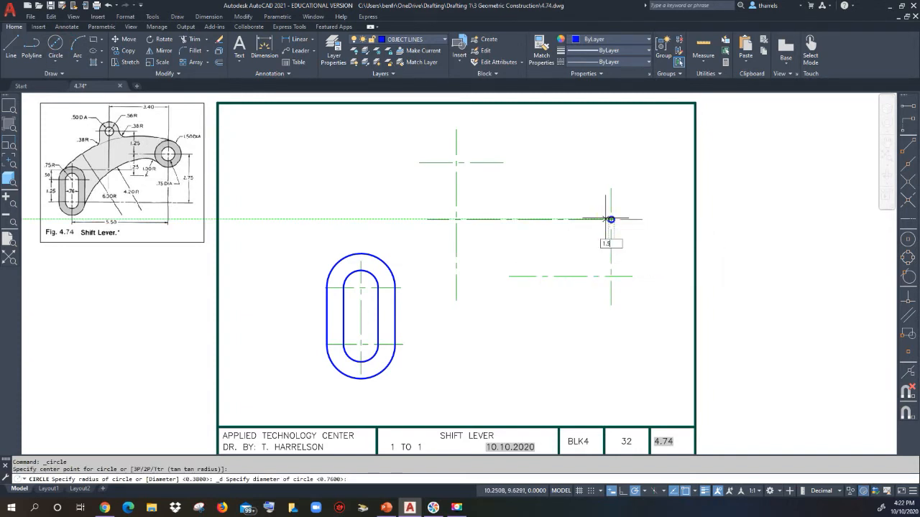
pyautogui.press('Return')
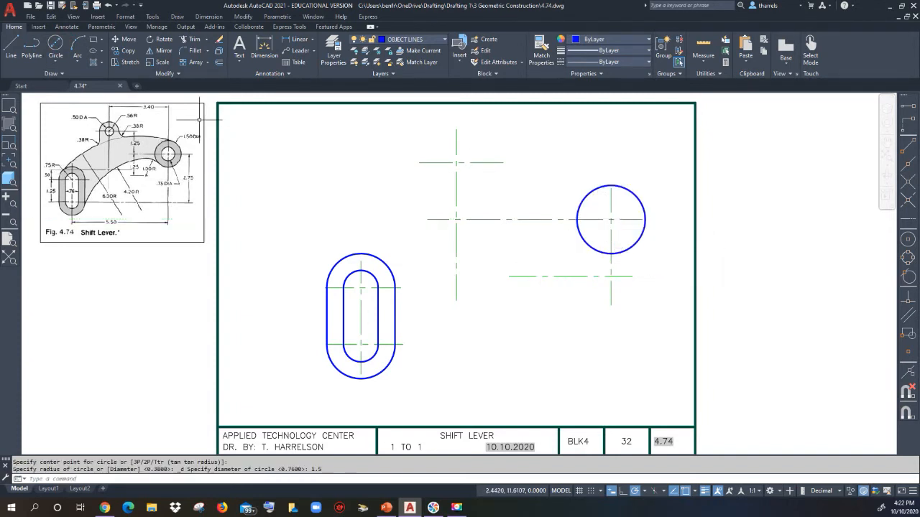
# Draw a concentric circle of diameter .75 inside the right-hand boss circle
pyautogui.click(55, 45)
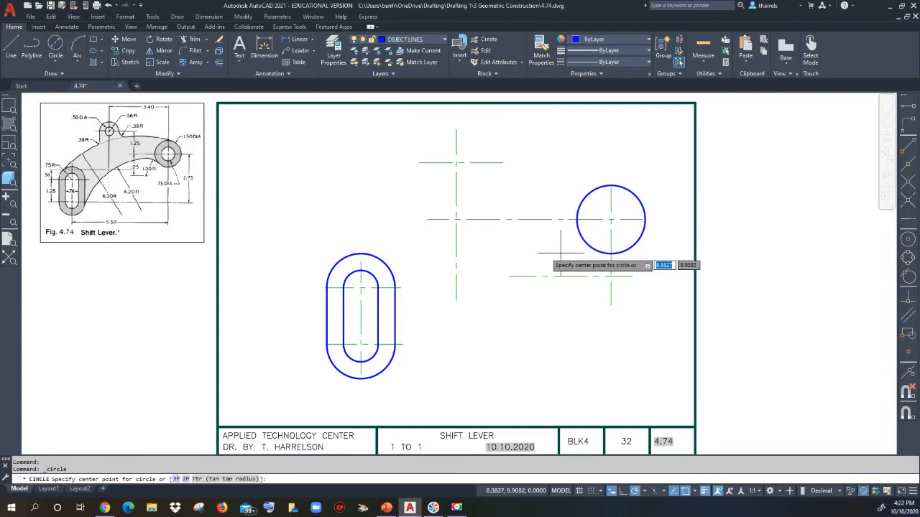
pyautogui.click(611, 219)
pyautogui.press('d')
pyautogui.press('Return')
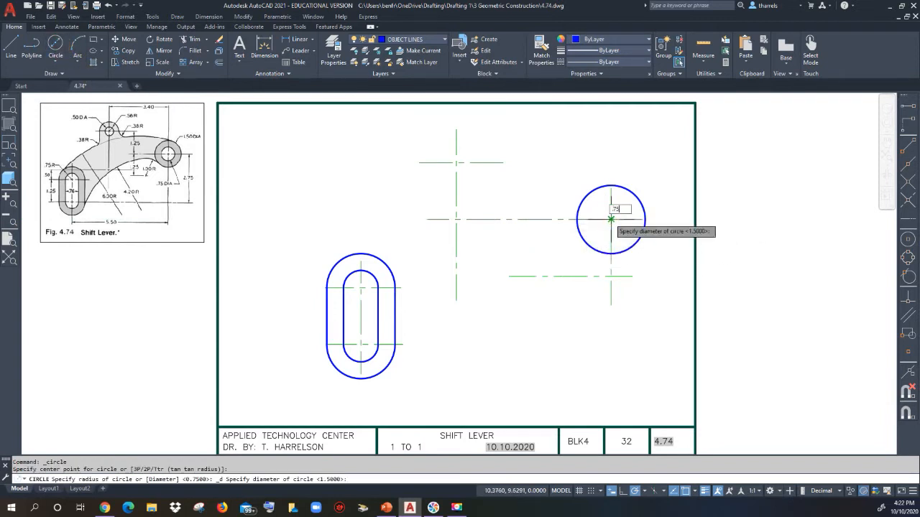
pyautogui.write('.75')
pyautogui.press('Return')
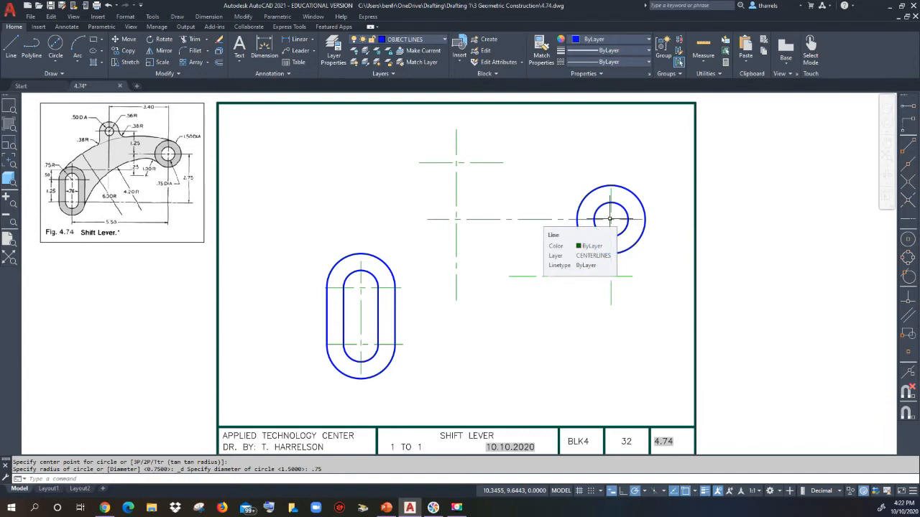
# Draw a circle of diameter .5 at the intersection of the topmost horizontal and middle vertical centerlines
pyautogui.click(56, 43)
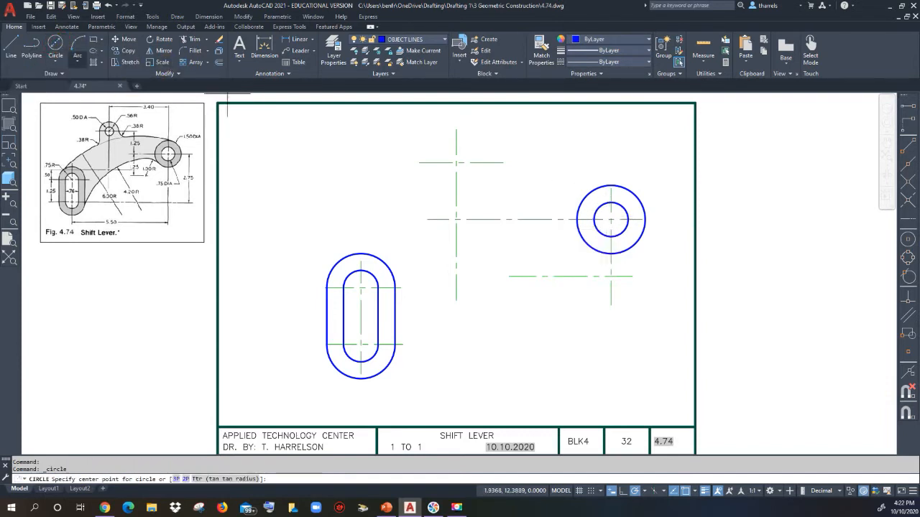
pyautogui.click(457, 163)
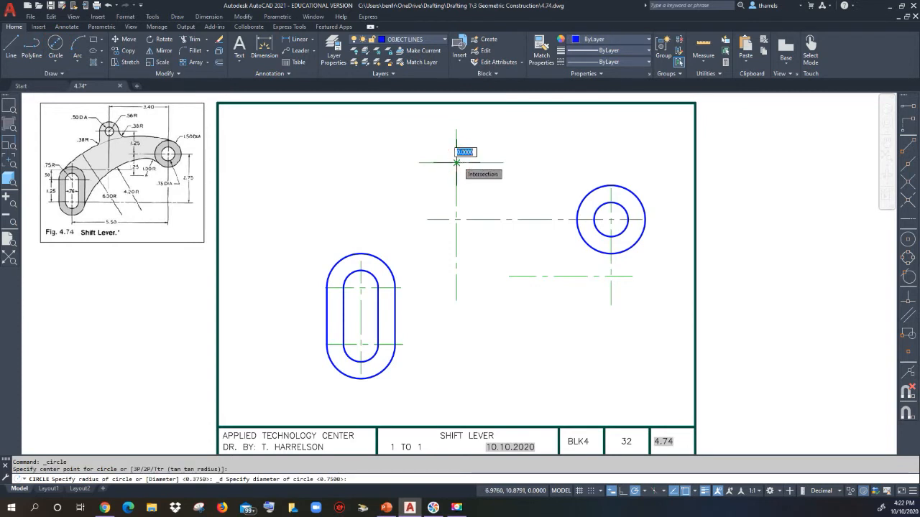
pyautogui.write('.5')
pyautogui.press('Return')
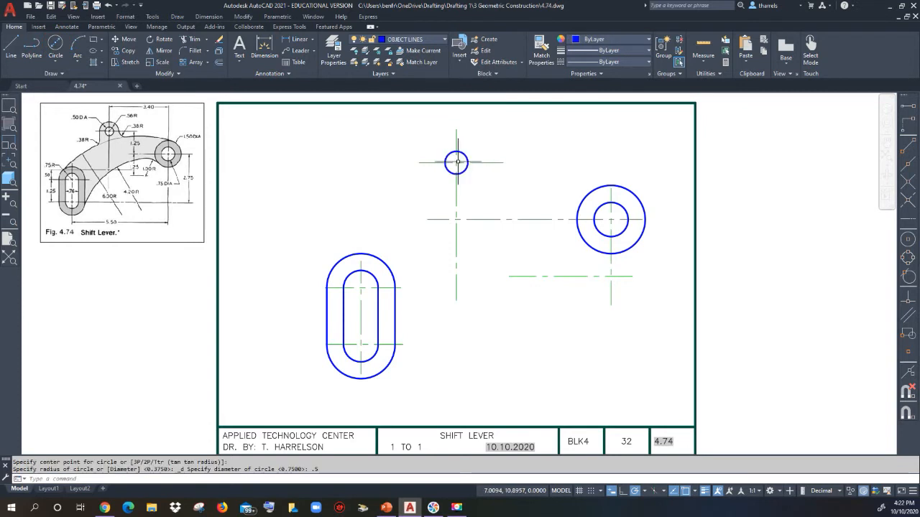
# Draw a concentric circle of radius .56 around the top hole using the Center, Radius method
pyautogui.click(55, 64)
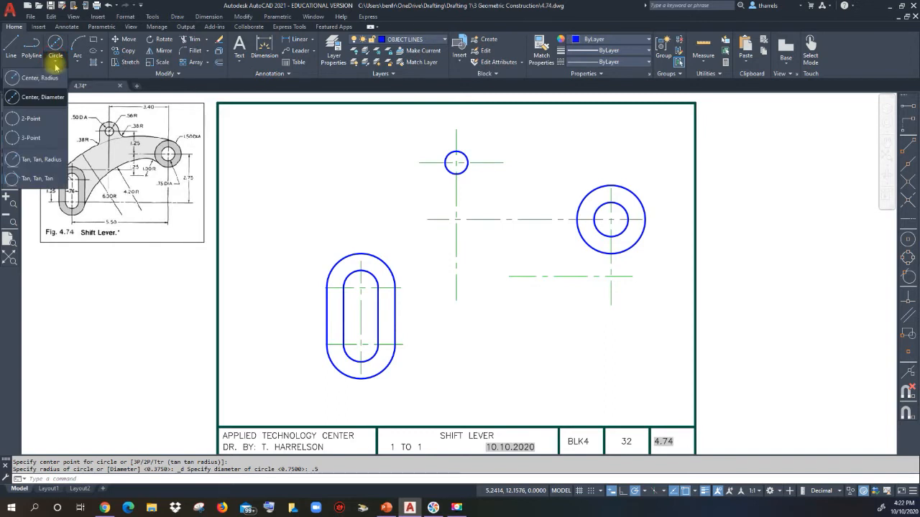
pyautogui.click(33, 76)
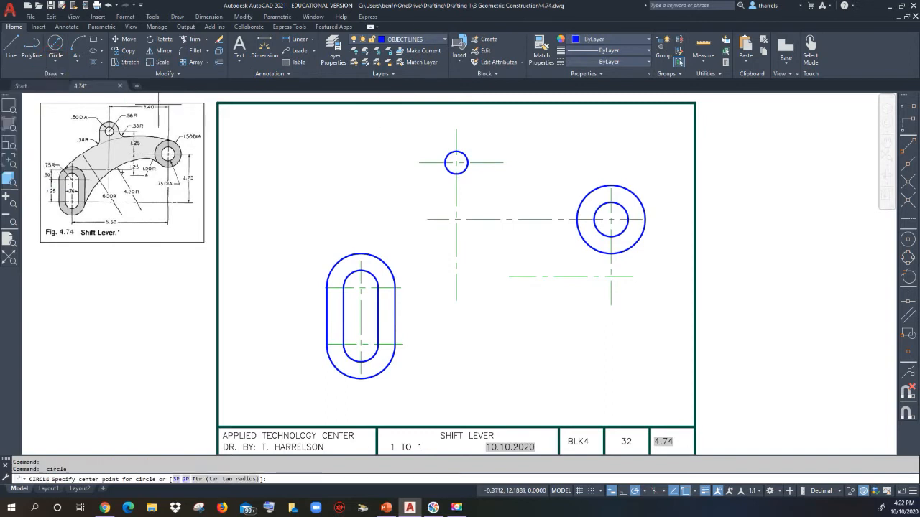
pyautogui.click(457, 163)
pyautogui.write('.')
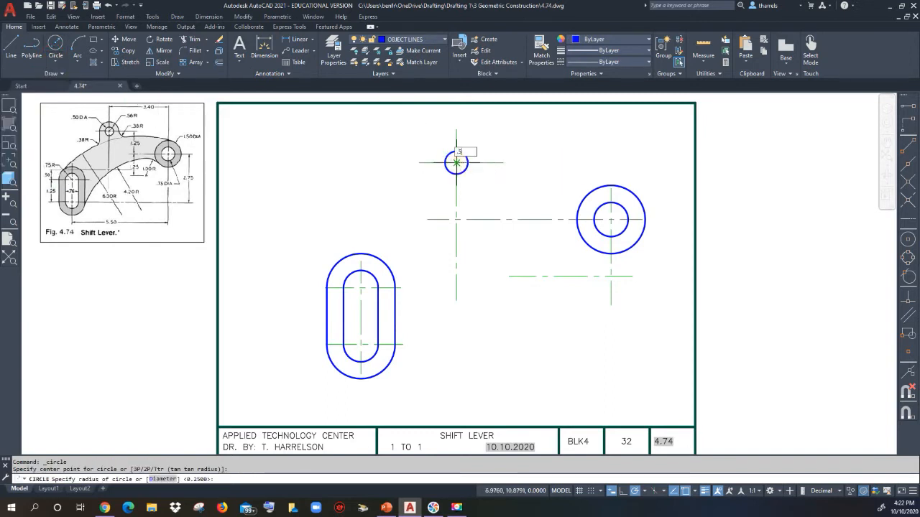
pyautogui.write('56')
pyautogui.press('Return')
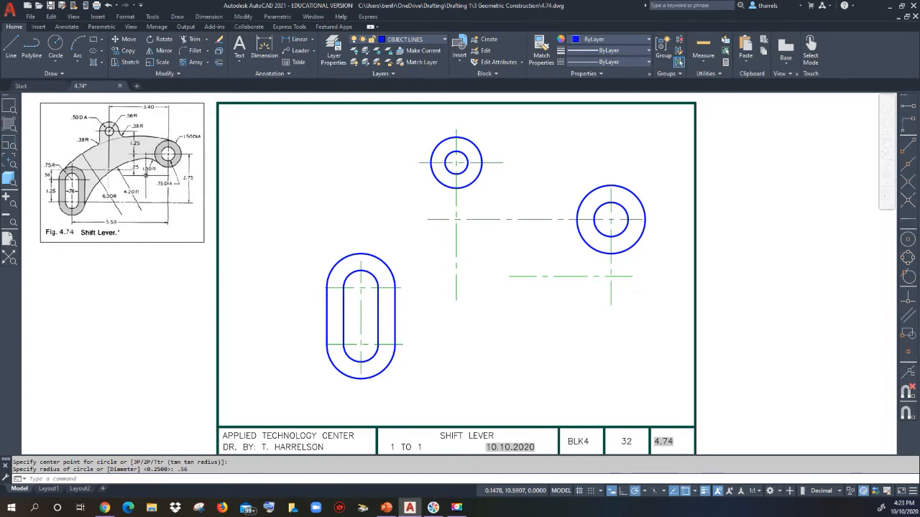
# Offset the right-hand boss's outer circle outward by 1 as a construction circle
pyautogui.click(219, 63)
pyautogui.write('1')
pyautogui.press('Return')
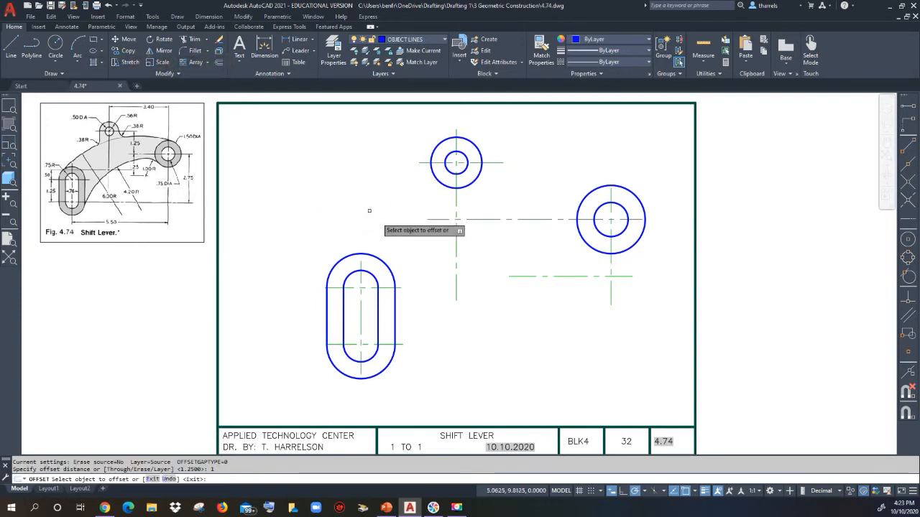
pyautogui.click(587, 244)
pyautogui.click(552, 277)
pyautogui.rightClick(481, 302)
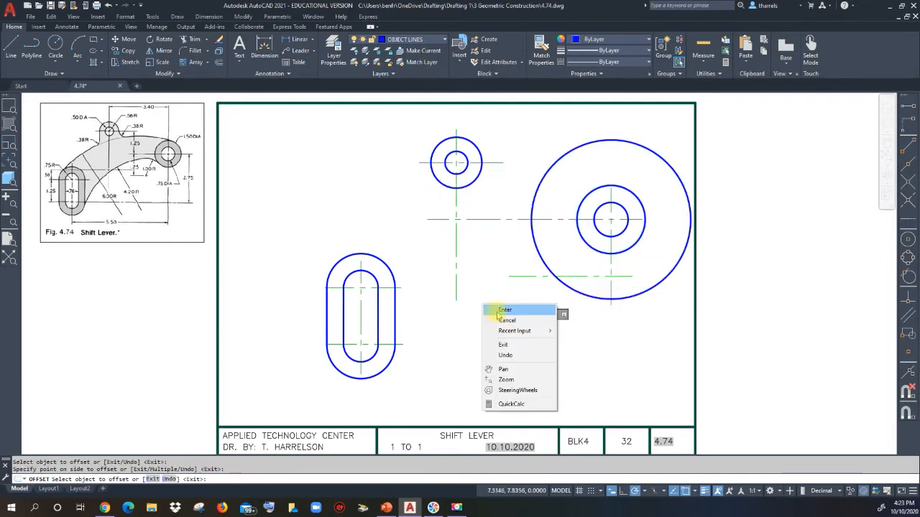
pyautogui.click(501, 310)
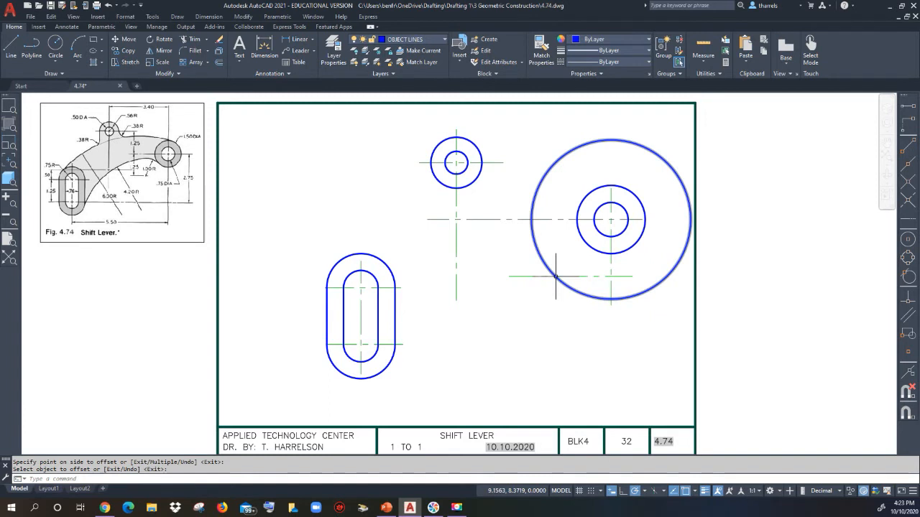
# Draw a circle of radius 1 centered where the offset circle crosses the lower horizontal centerline, left of the boss
pyautogui.click(54, 46)
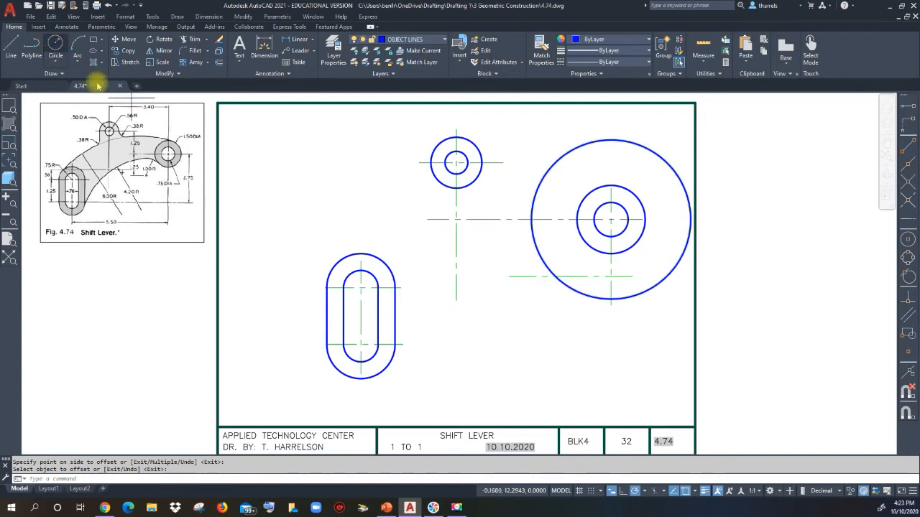
pyautogui.click(556, 276)
pyautogui.press('Return')
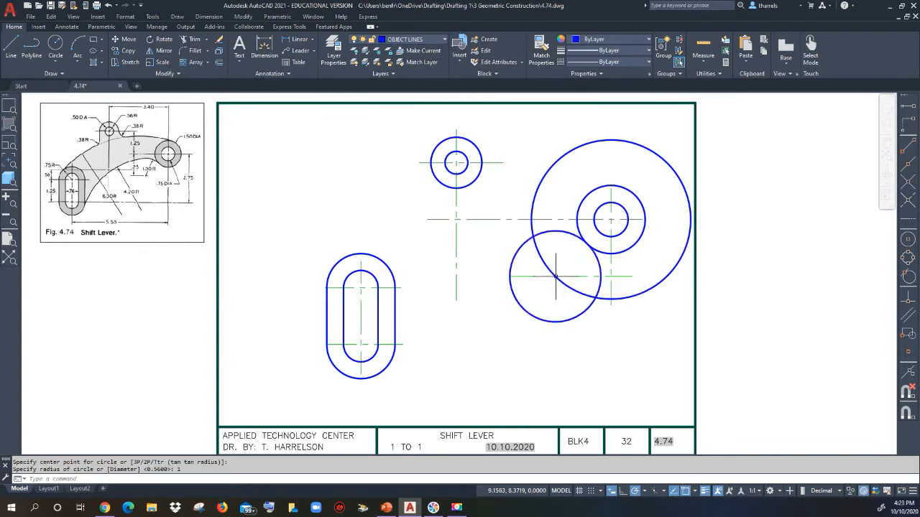
# Erase the large offset construction circle around the right-hand boss
pyautogui.click(561, 281)
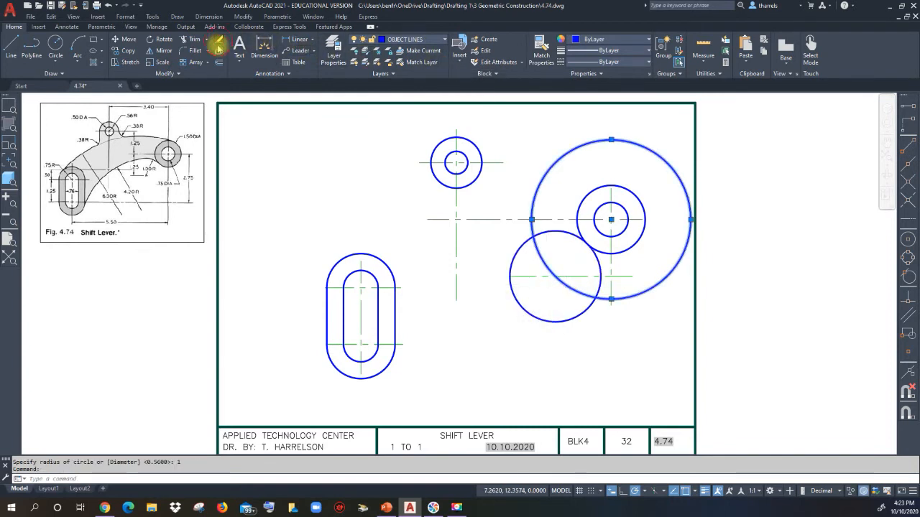
pyautogui.press('Delete')
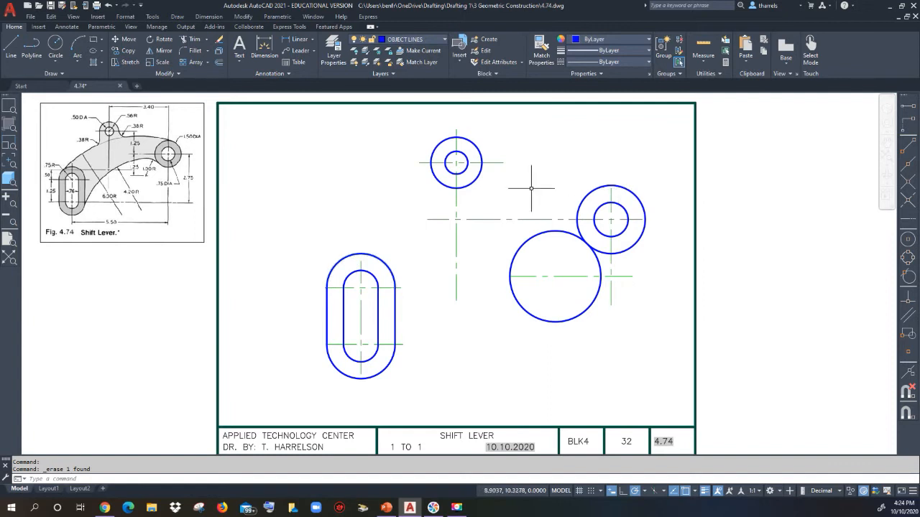
# Draw a Tan, Tan, Radius circle of radius 6 tangent to the slot's upper outer arc and the top of the right-hand boss
pyautogui.click(56, 63)
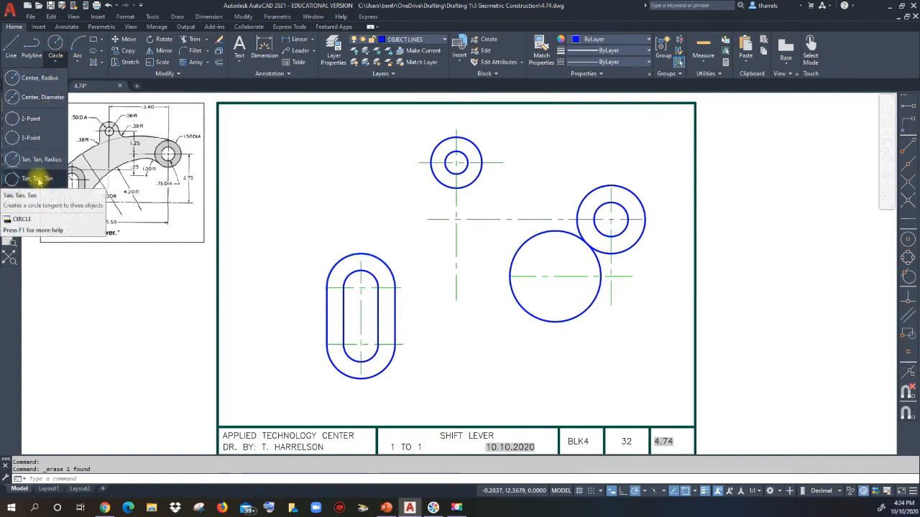
pyautogui.click(37, 159)
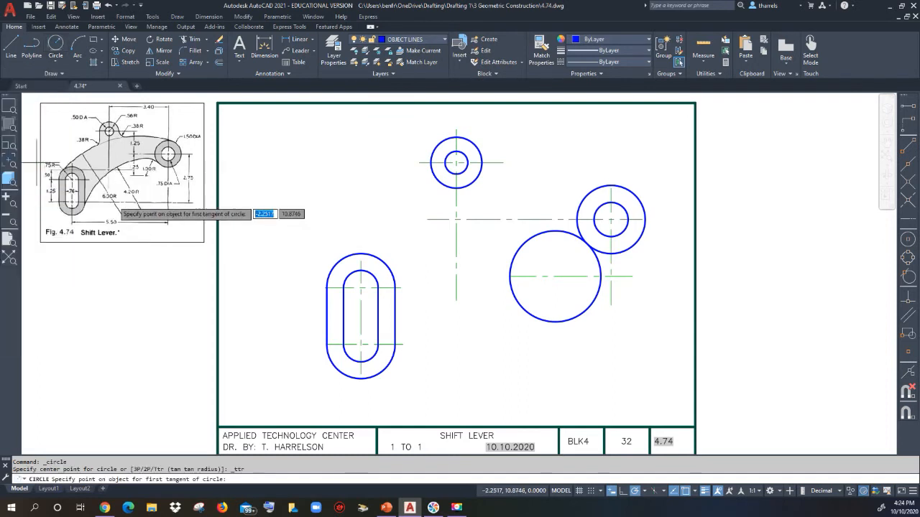
pyautogui.click(330, 274)
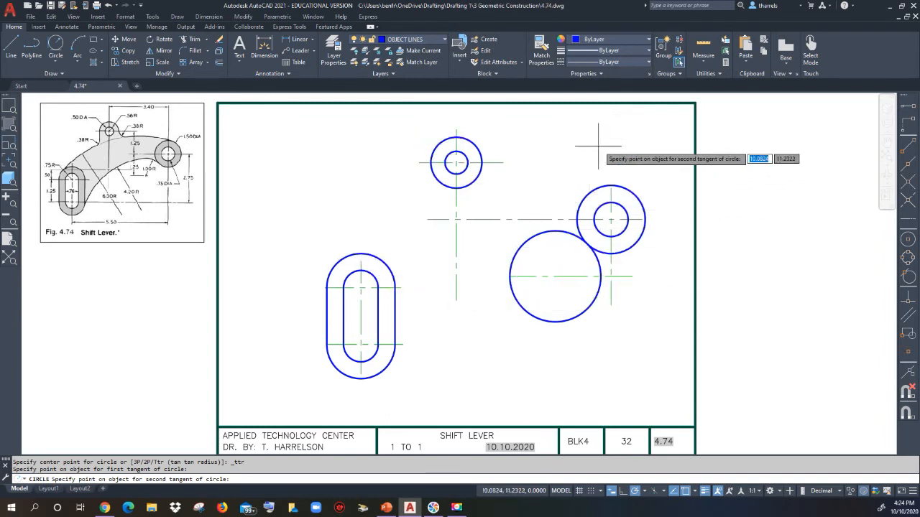
pyautogui.click(638, 188)
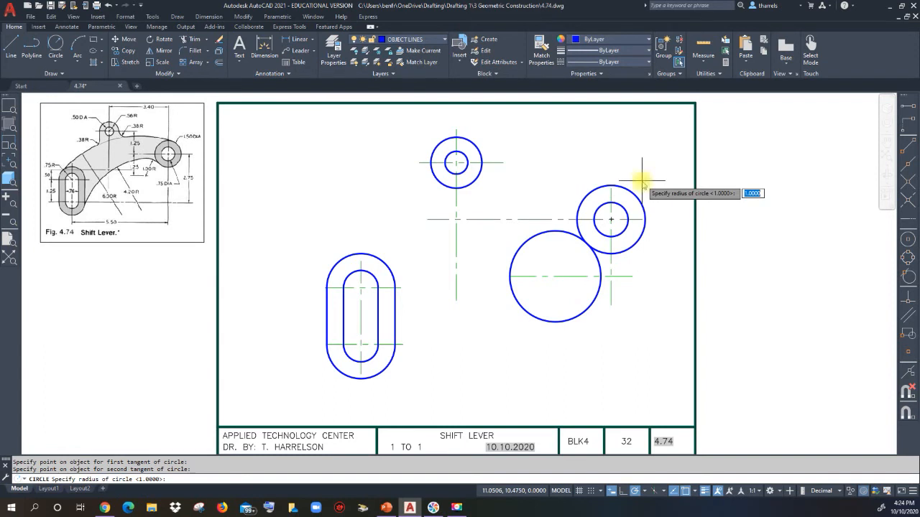
pyautogui.press('Return')
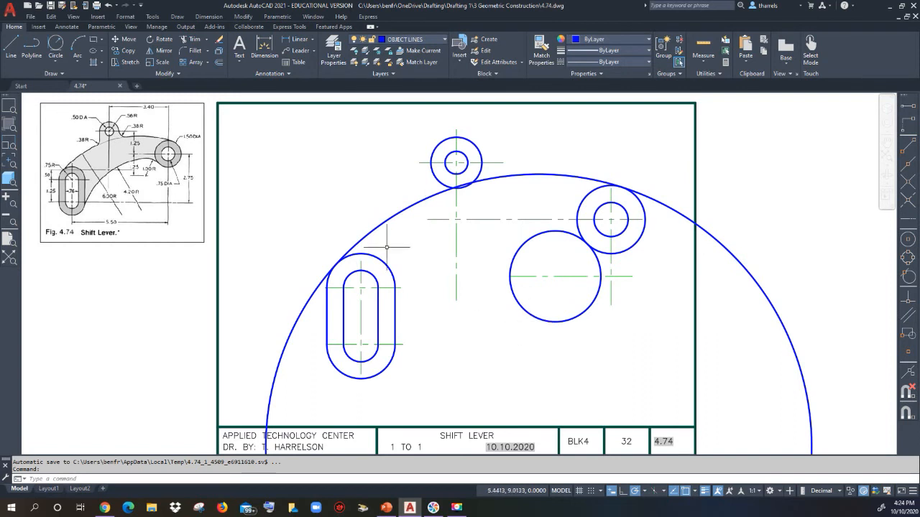
# Trim the radius 6 circle to the arc between the slot and right-hand boss, and erase its leftover piece
pyautogui.click(189, 39)
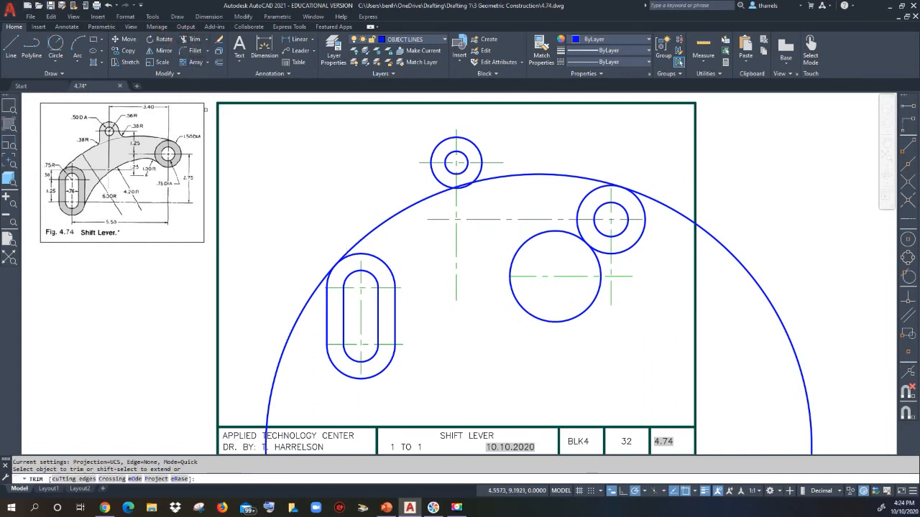
pyautogui.click(316, 290)
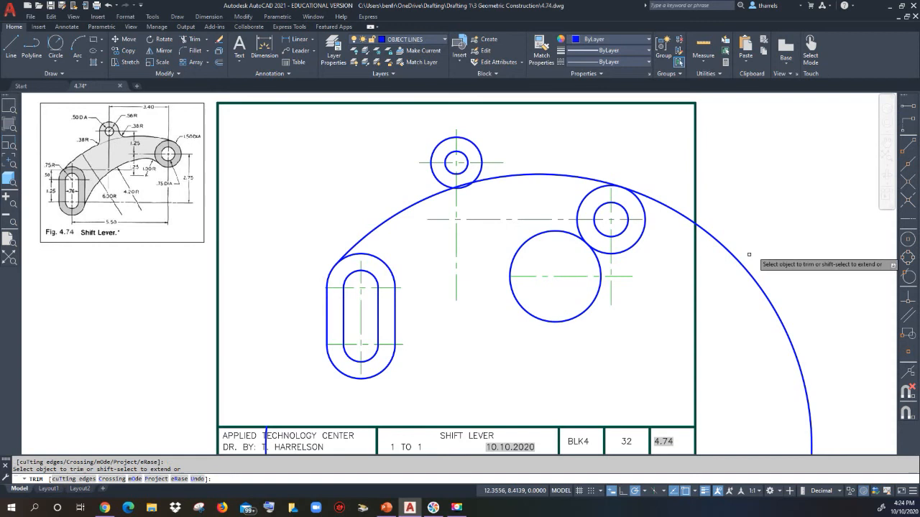
pyautogui.click(650, 199)
pyautogui.rightClick(717, 206)
pyautogui.click(736, 209)
pyautogui.click(723, 281)
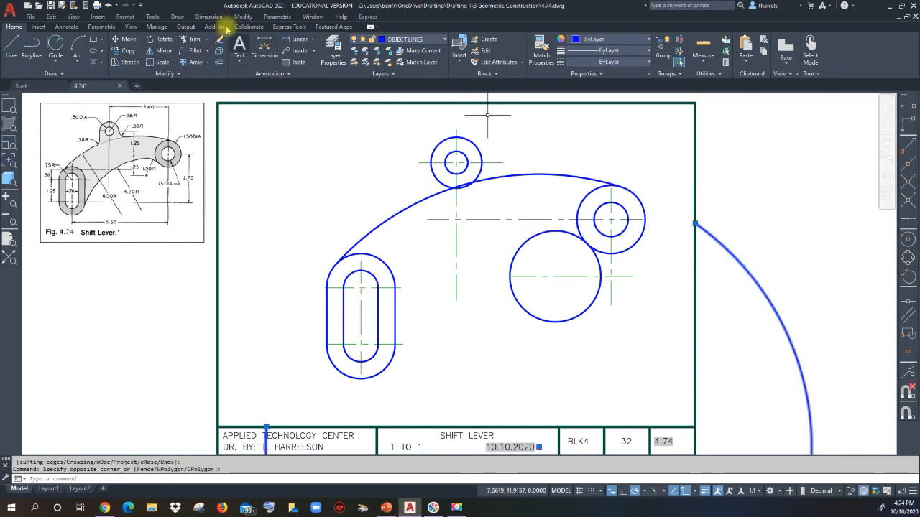
pyautogui.click(220, 39)
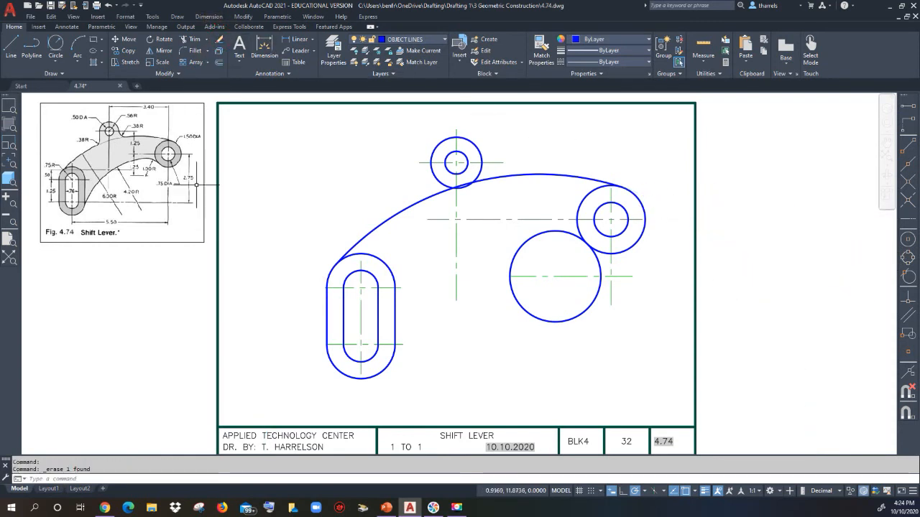
# Draw a circle of radius 4.2 tangent to the slot's lower outer arc and the top of the radius 1 circle
pyautogui.click(55, 46)
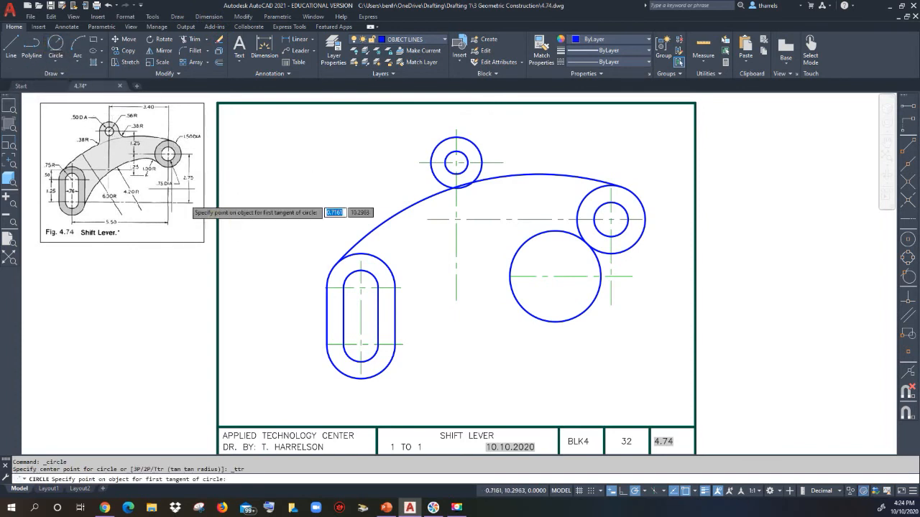
pyautogui.click(390, 366)
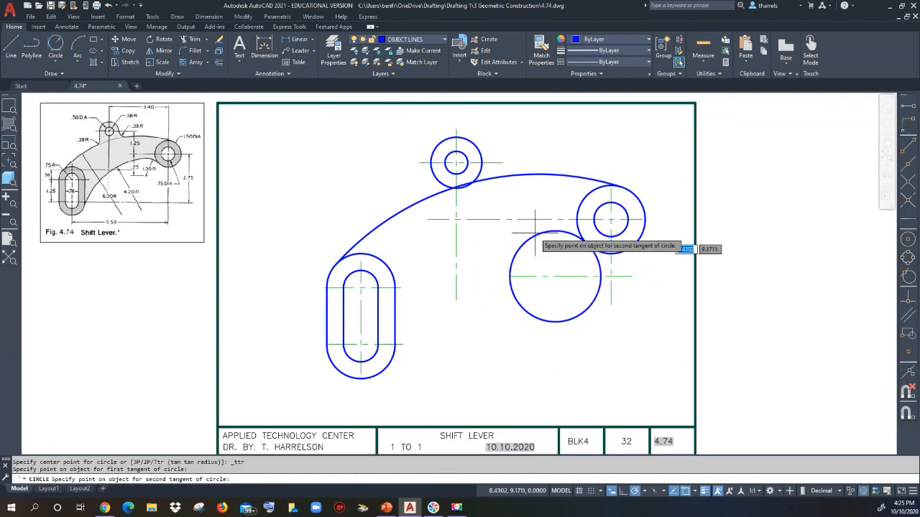
pyautogui.click(572, 233)
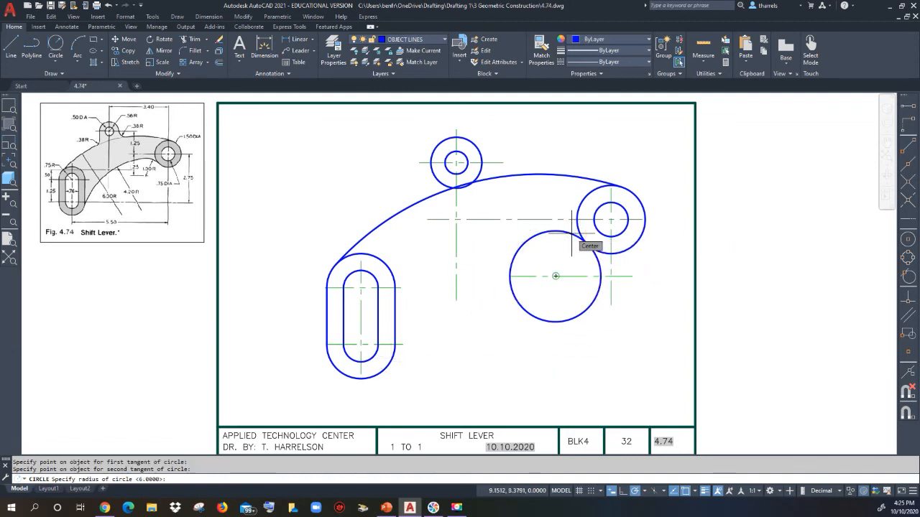
pyautogui.write('4.2')
pyautogui.press('Return')
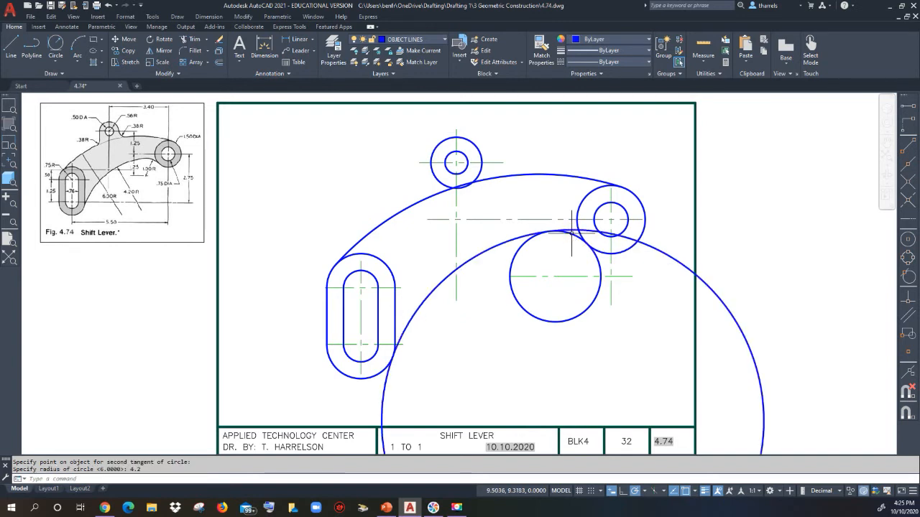
# Trim the radius 4.2 and radius 1 circles where they meet to form the lever's lower curved edge between slot and right-hand boss
pyautogui.click(192, 39)
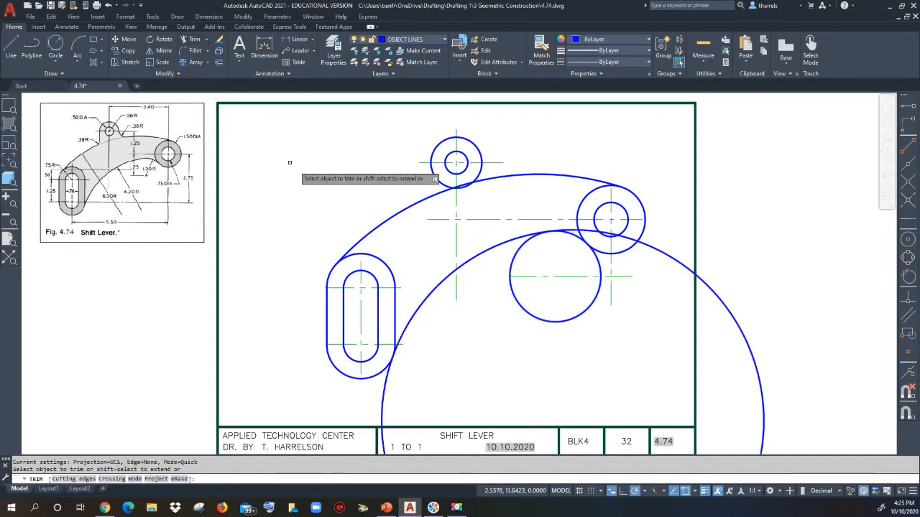
pyautogui.click(575, 229)
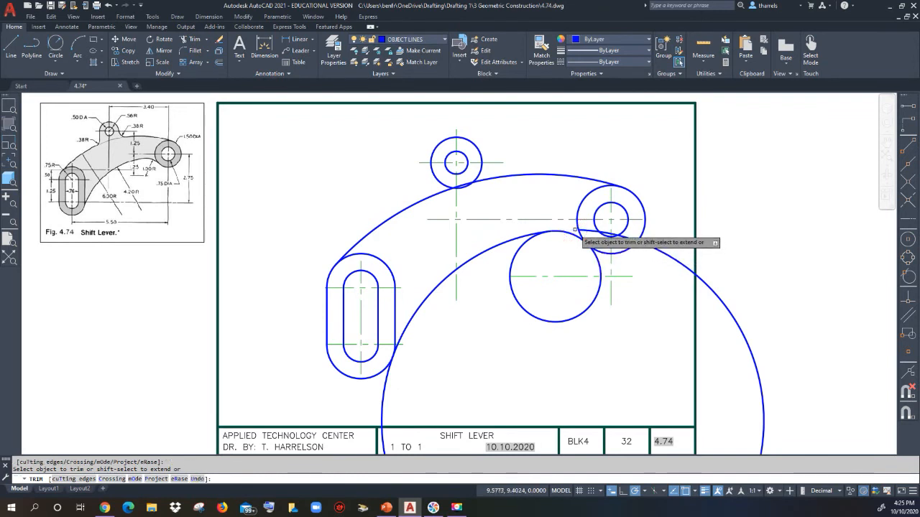
pyautogui.click(521, 246)
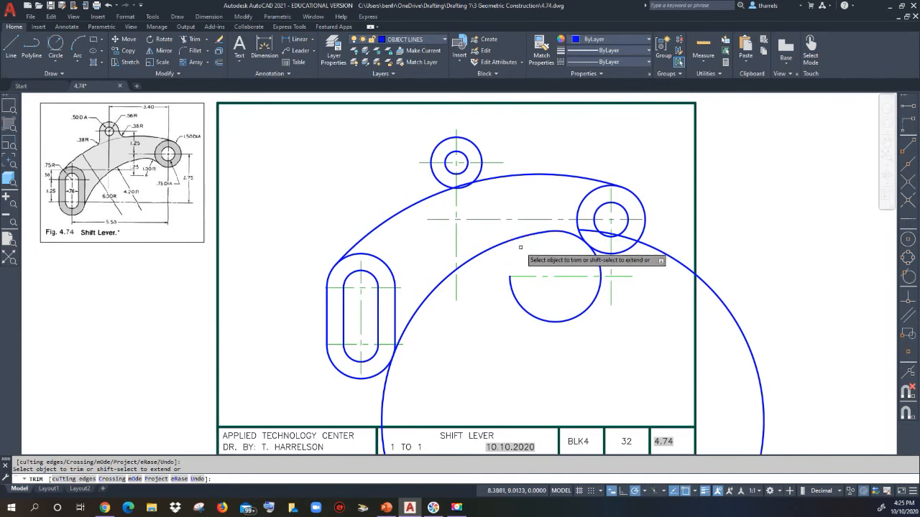
pyautogui.click(598, 261)
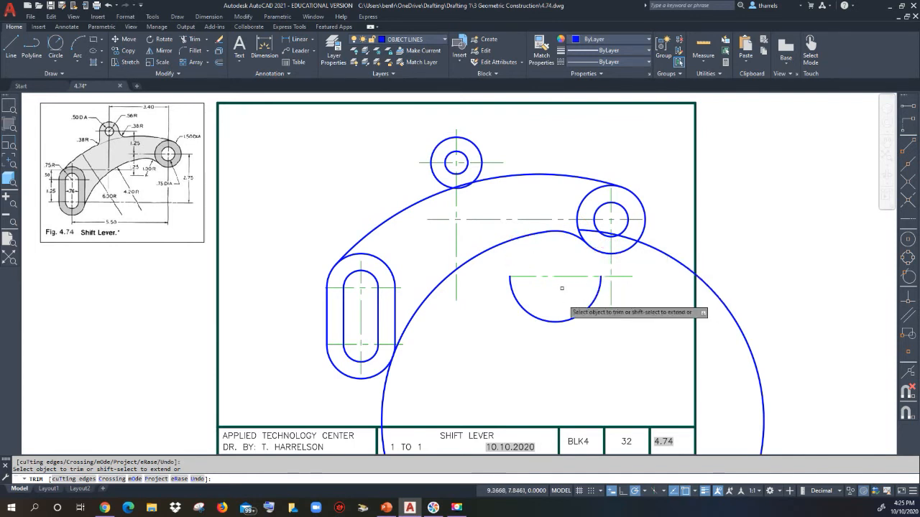
pyautogui.click(387, 378)
pyautogui.rightClick(493, 357)
pyautogui.click(515, 364)
# Erase the leftover lower half of the radius 1 circle and the remaining outer piece of the radius 4.2 circle
pyautogui.click(619, 321)
pyautogui.click(581, 309)
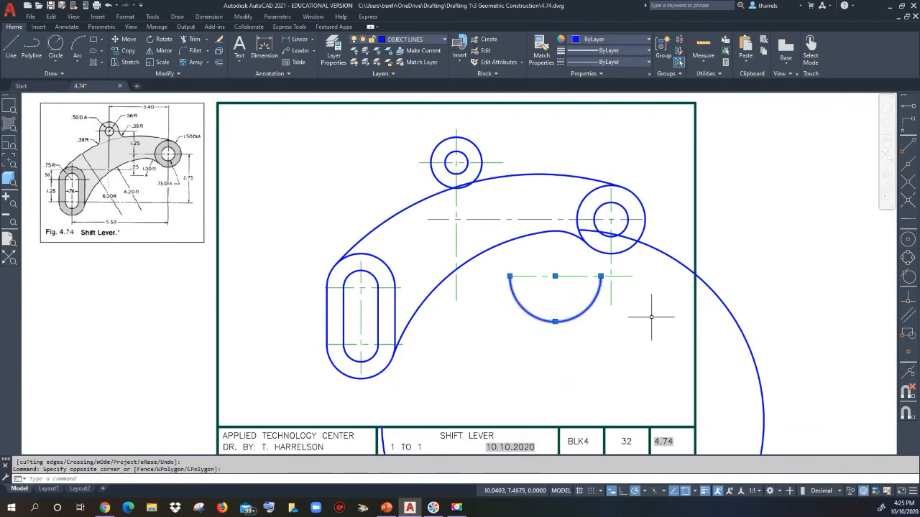
pyautogui.click(744, 261)
pyautogui.click(719, 312)
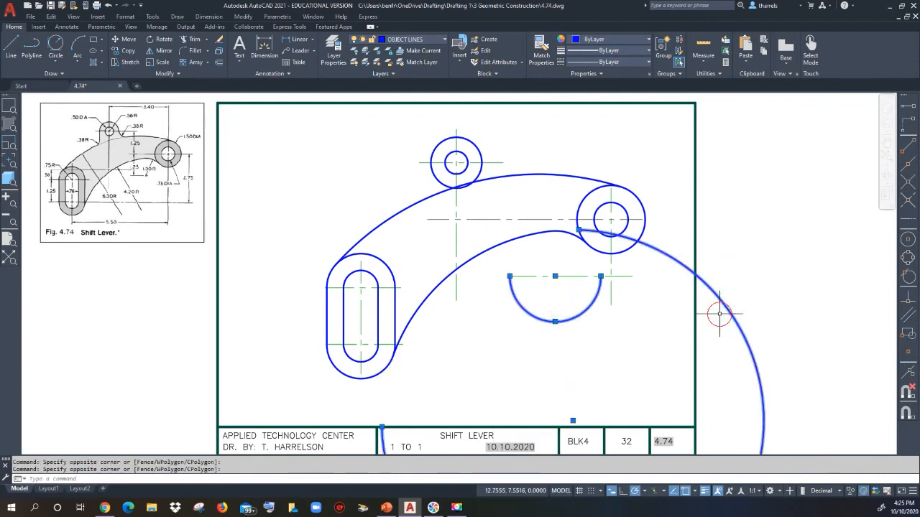
pyautogui.click(219, 39)
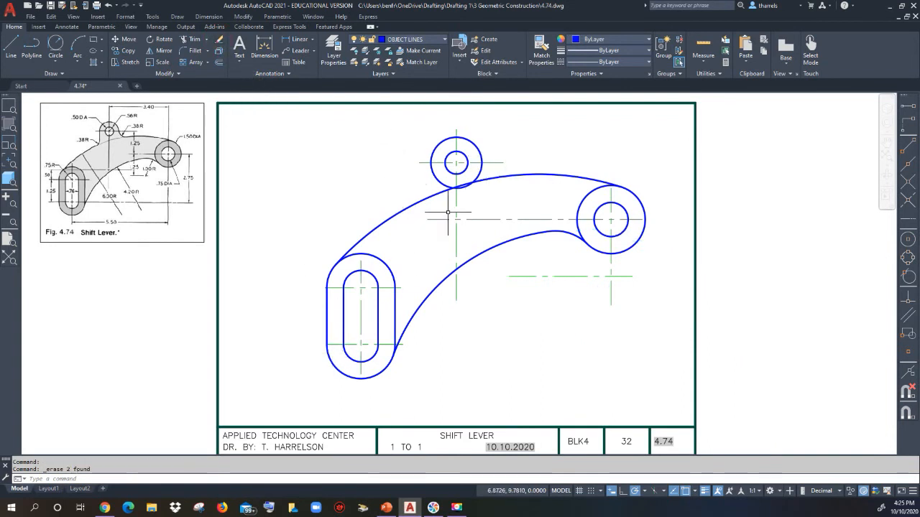
# Draw a vertical line from the left quadrant of the top boss's outer circle down to the lever's upper arc
pyautogui.scroll(4, 460, 188)
pyautogui.moveTo(463, 184)
pyautogui.mouseDown(button='middle')
pyautogui.moveTo(484, 249)
pyautogui.moveTo(542, 278)
pyautogui.mouseUp(button='middle')
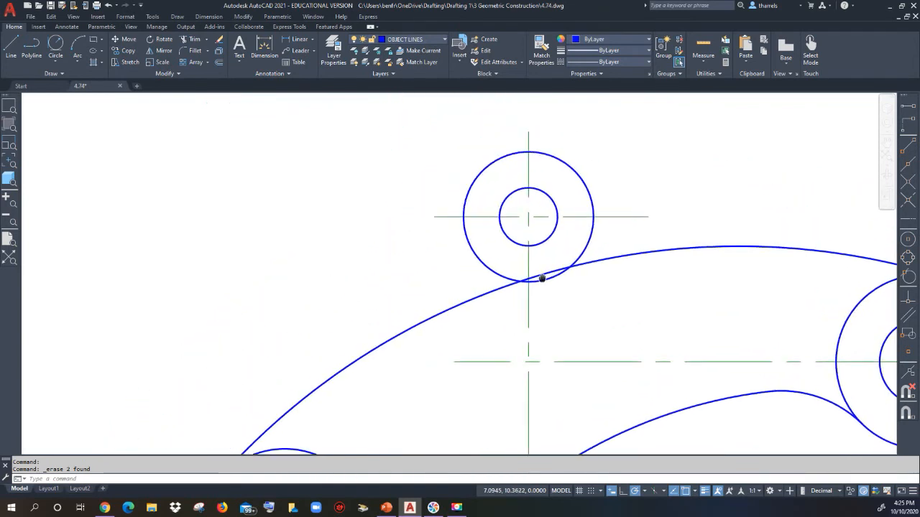
pyautogui.scroll(-2, 542, 277)
pyautogui.scroll(1, 583, 263)
pyautogui.moveTo(583, 263); pyautogui.dragTo(633, 254, button='middle')
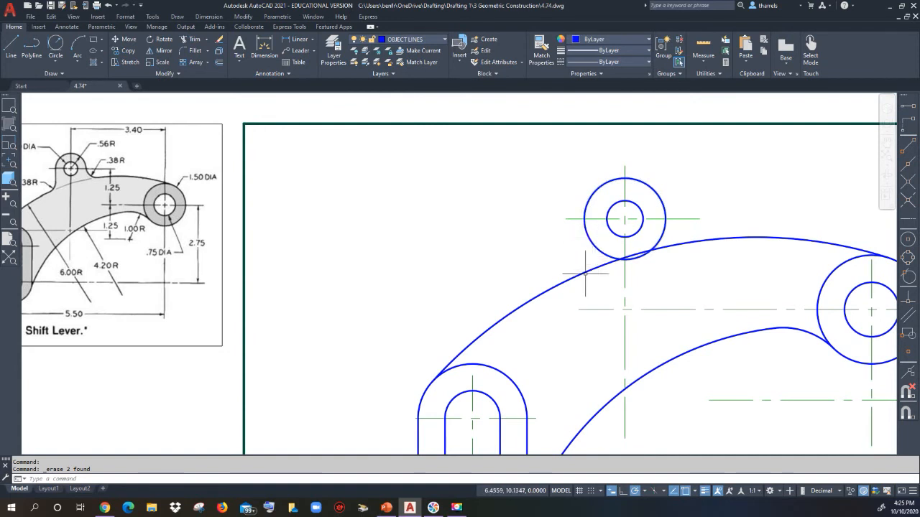
pyautogui.click(14, 45)
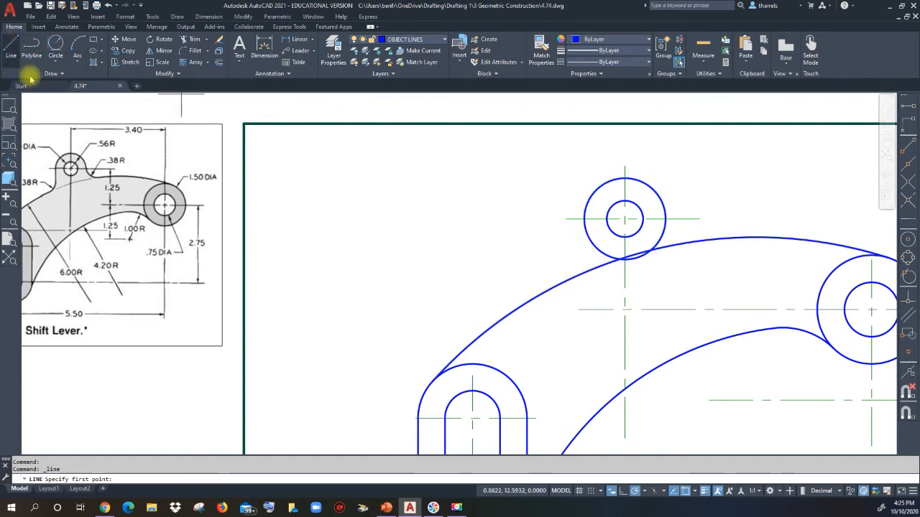
pyautogui.click(584, 218)
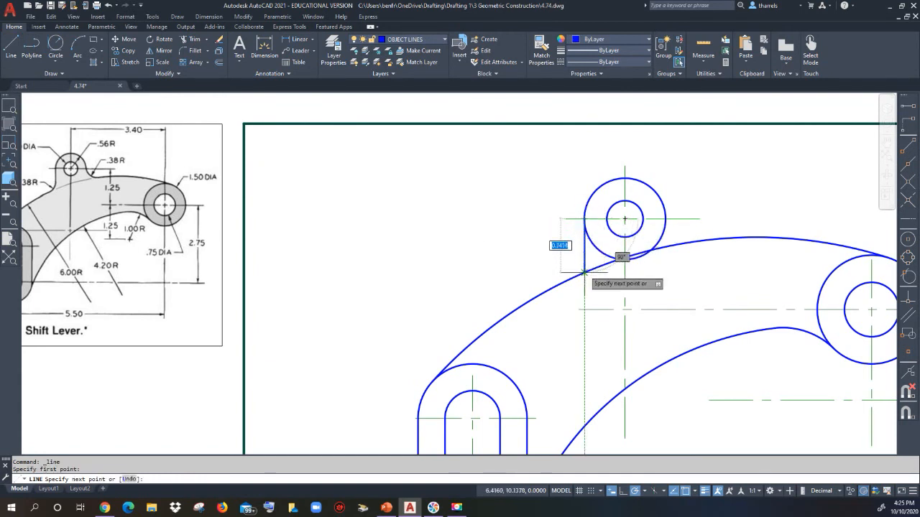
pyautogui.click(584, 272)
pyautogui.rightClick(487, 244)
pyautogui.click(503, 250)
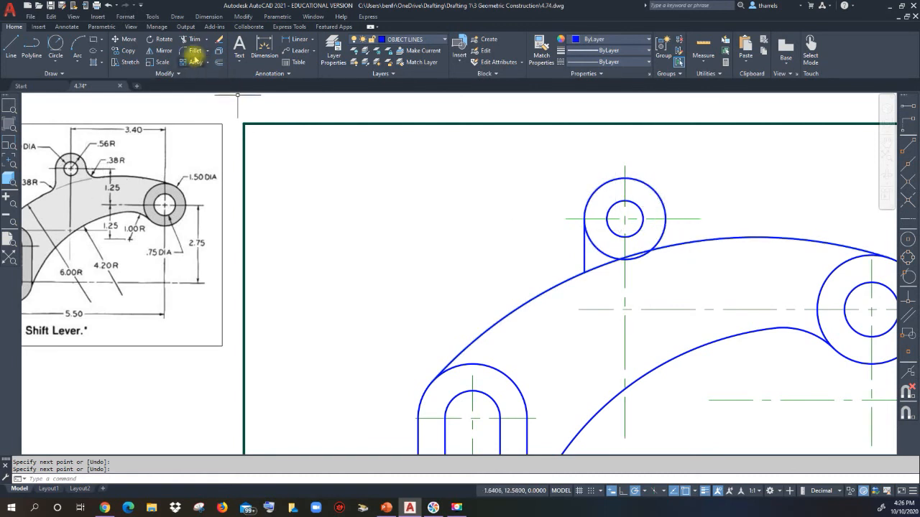
# Fillet both sides of the top boss to the lever's upper arc with radius .38, using the Multiple option
pyautogui.click(191, 51)
pyautogui.rightClick(359, 212)
pyautogui.click(381, 274)
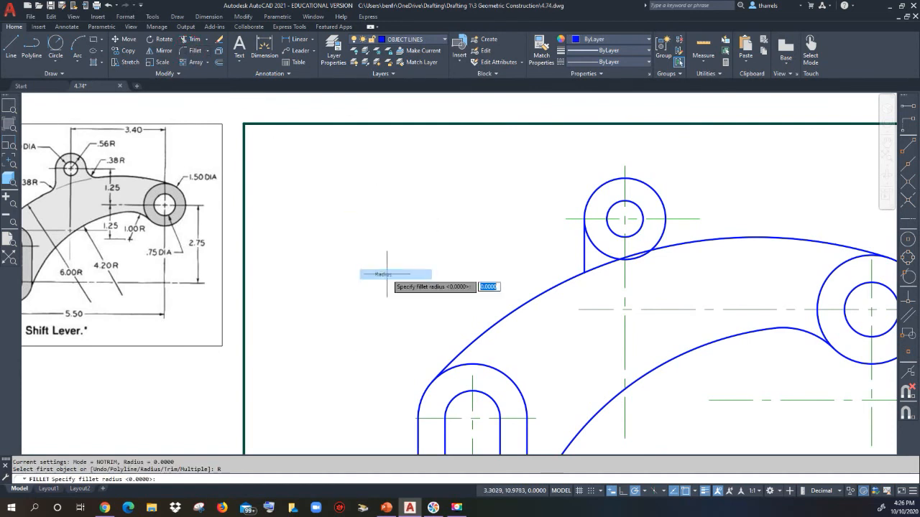
pyautogui.write('.38')
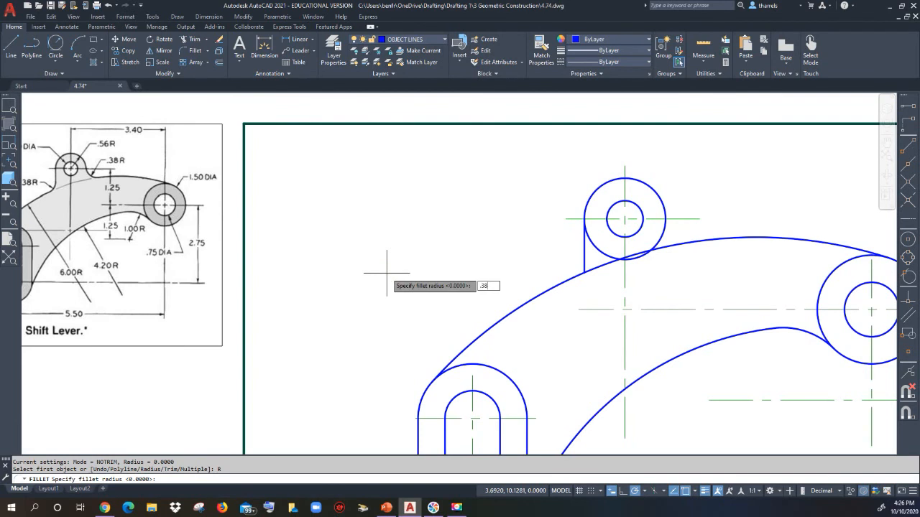
pyautogui.press('Return')
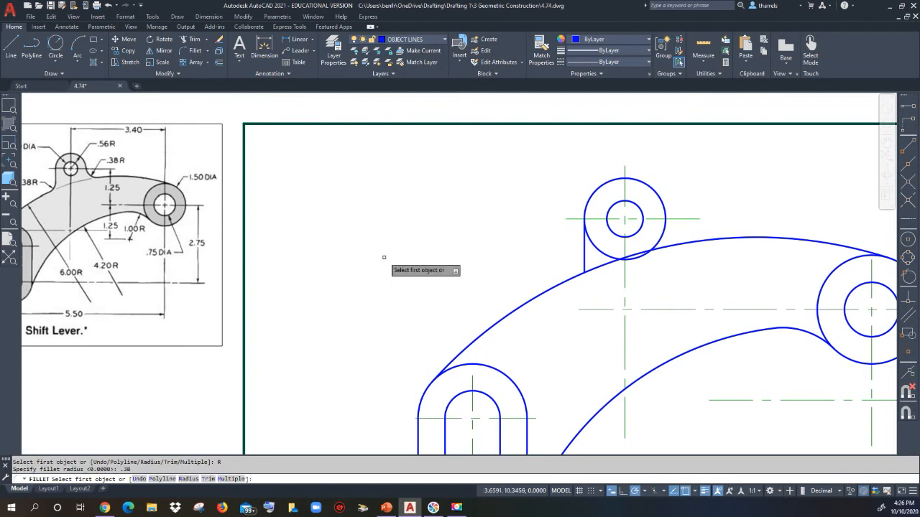
pyautogui.rightClick(384, 260)
pyautogui.click(395, 349)
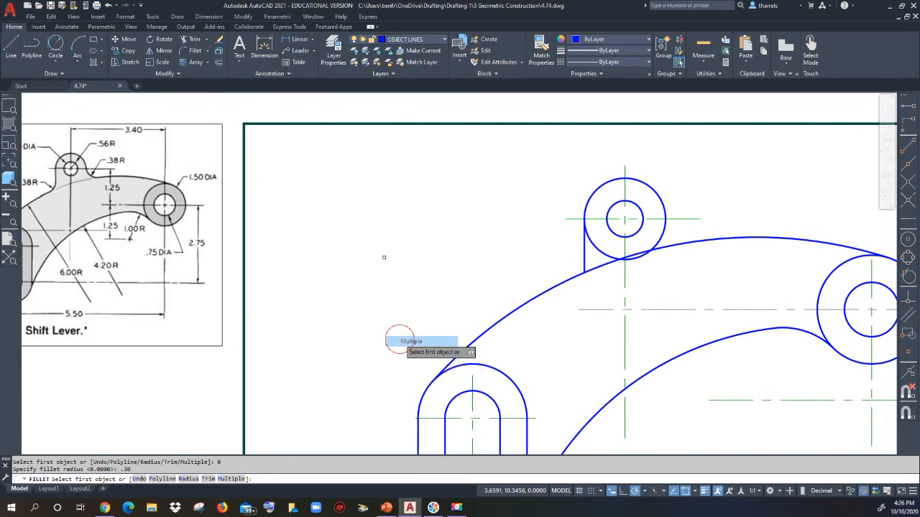
pyautogui.click(584, 262)
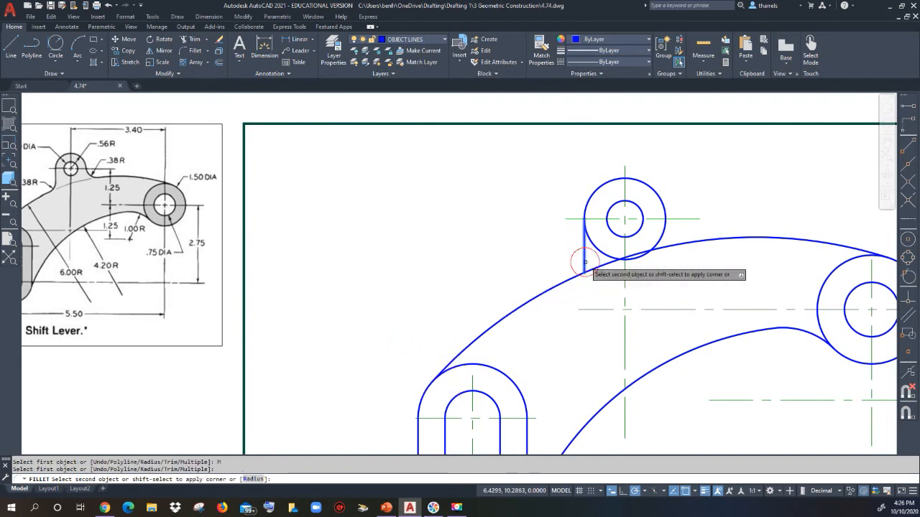
pyautogui.click(568, 278)
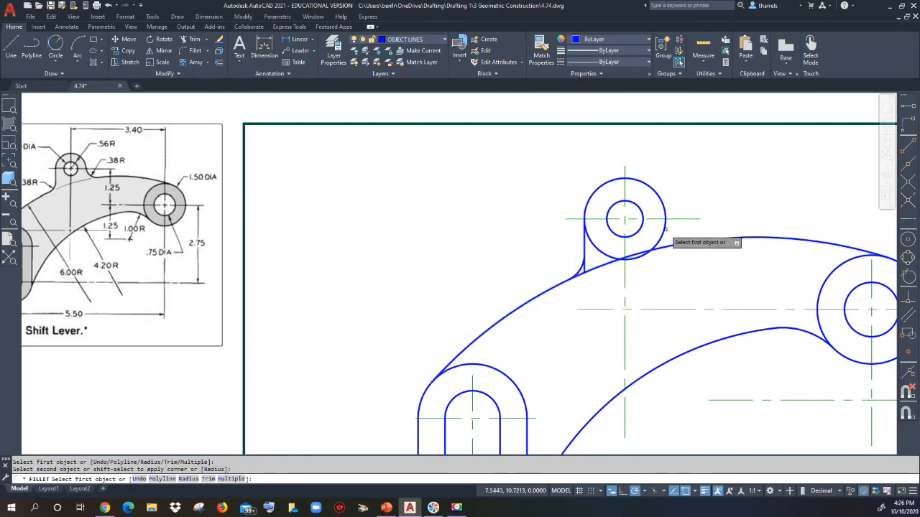
pyautogui.click(663, 231)
pyautogui.click(683, 243)
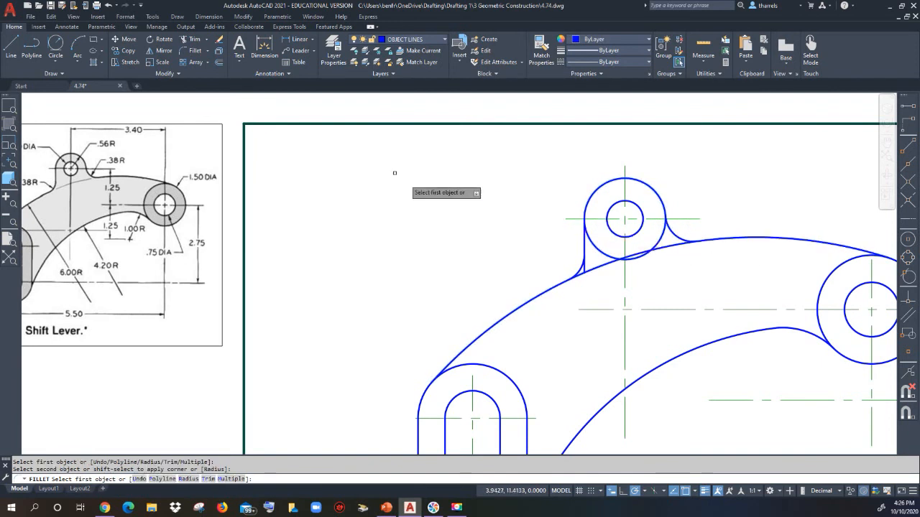
# Trim away the lower part of the top boss's outer circle and the leftover line and arc pieces between its two fillets
pyautogui.click(184, 41)
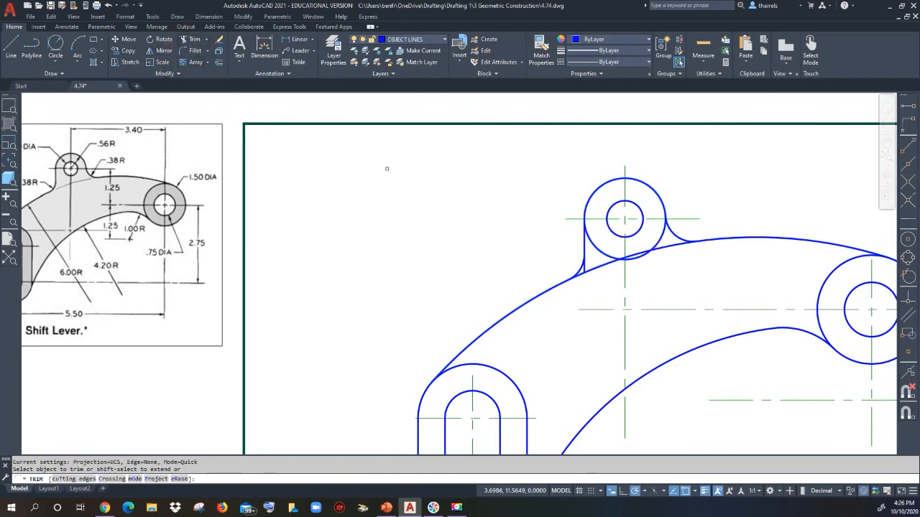
pyautogui.click(590, 267)
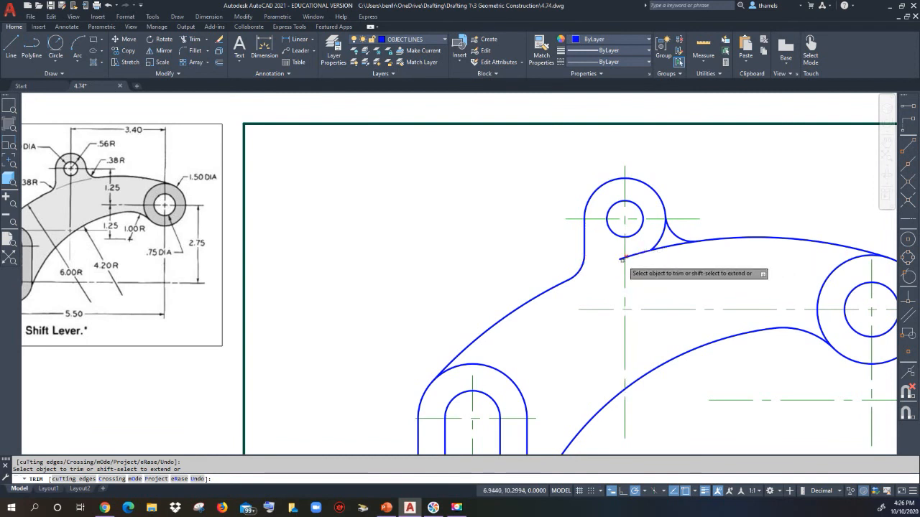
pyautogui.click(623, 257)
pyautogui.press('Return')
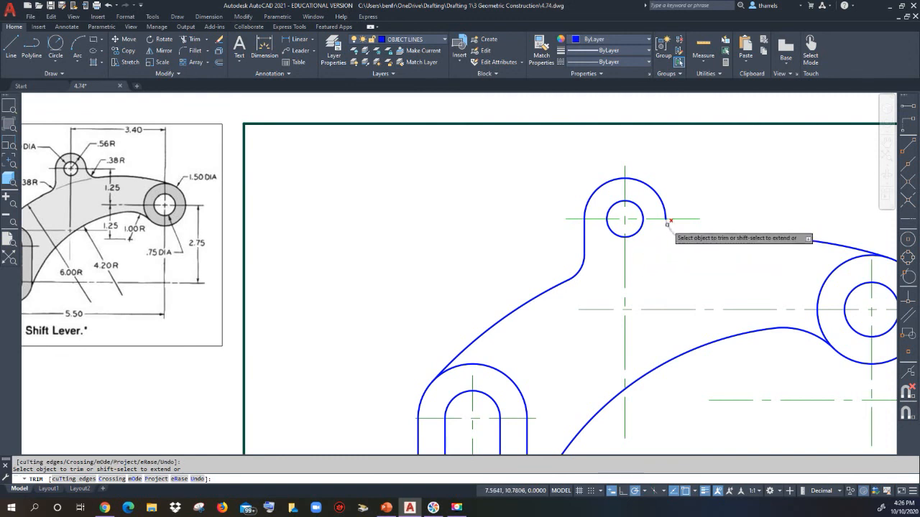
pyautogui.scroll(8, 667, 218)
pyautogui.scroll(6, 667, 217)
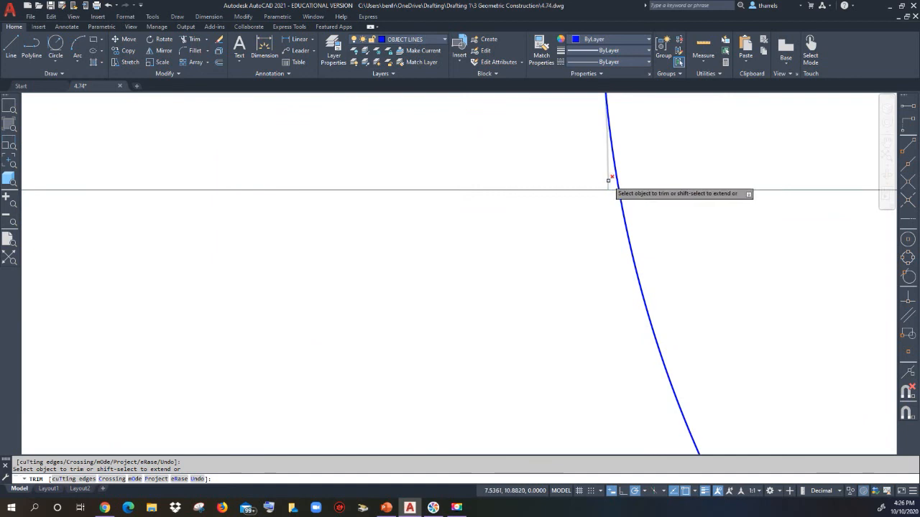
pyautogui.scroll(-12, 575, 222)
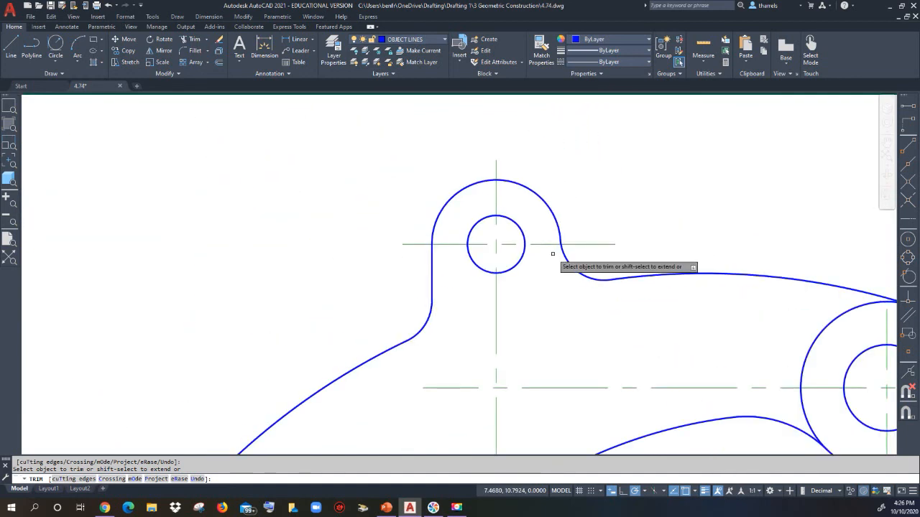
pyautogui.rightClick(570, 295)
pyautogui.click(583, 304)
# Shorten the horizontal centerline below the right-hand boss by stretching its left end to the line's midpoint
pyautogui.scroll(-3, 585, 310)
pyautogui.moveTo(586, 311); pyautogui.dragTo(543, 245, button='middle')
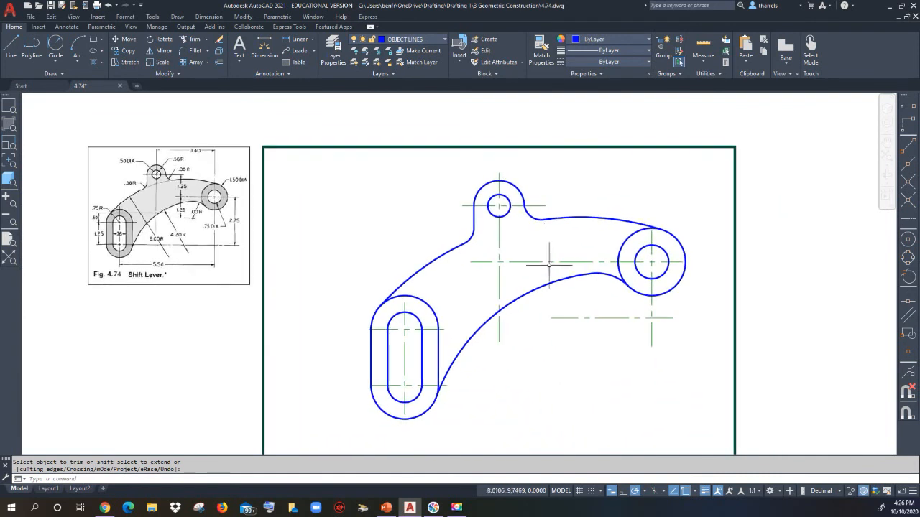
pyautogui.click(550, 317)
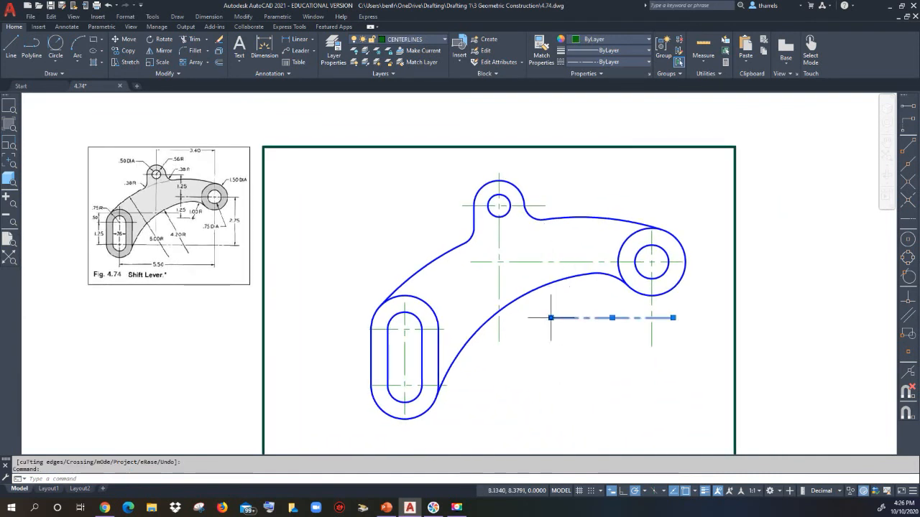
pyautogui.click(611, 317)
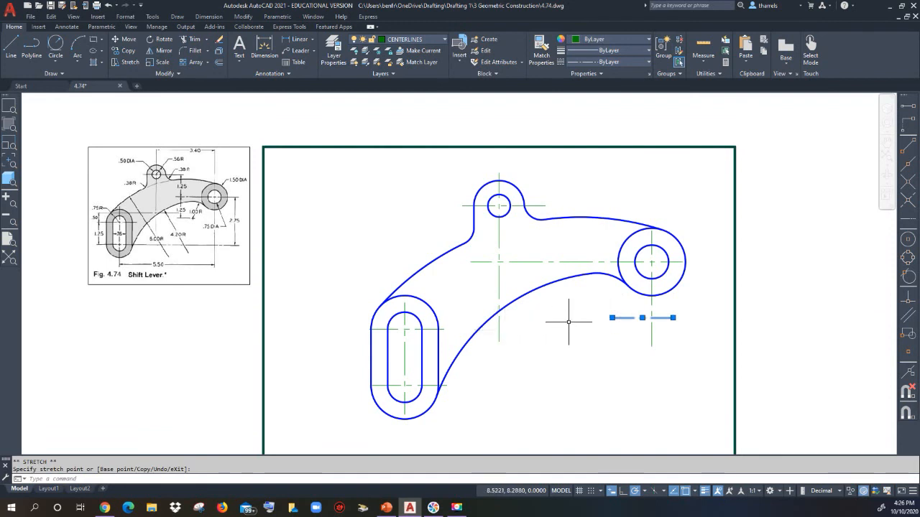
pyautogui.press('Escape')
pyautogui.press('Escape')
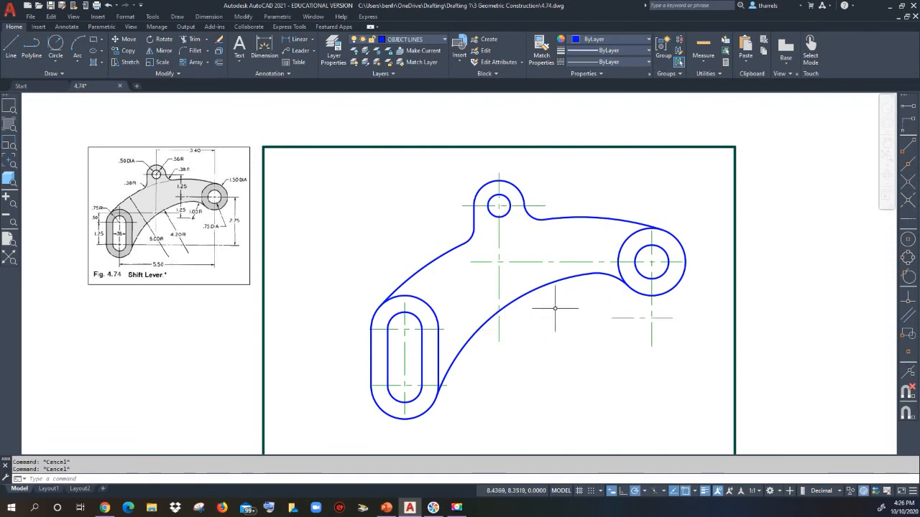
# Select the Decimals dimension style and make the DIMENSIONS layer current
pyautogui.click(66, 27)
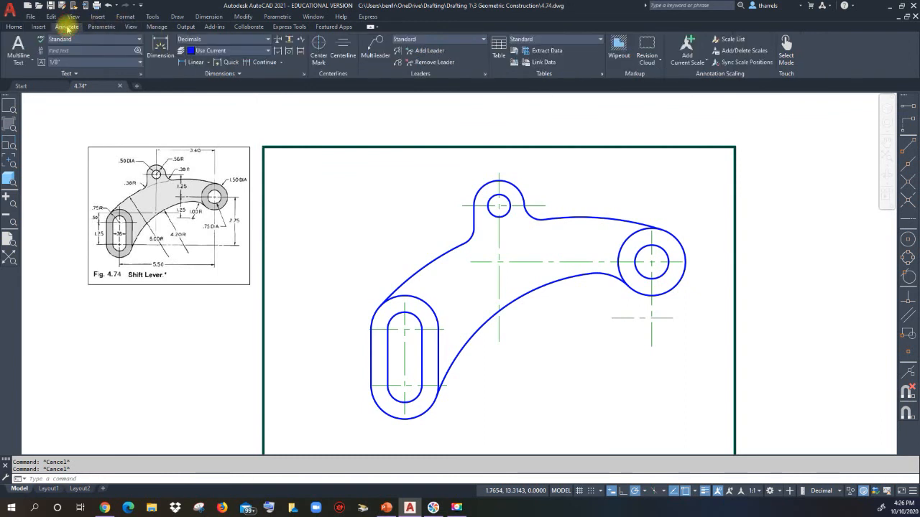
pyautogui.click(268, 39)
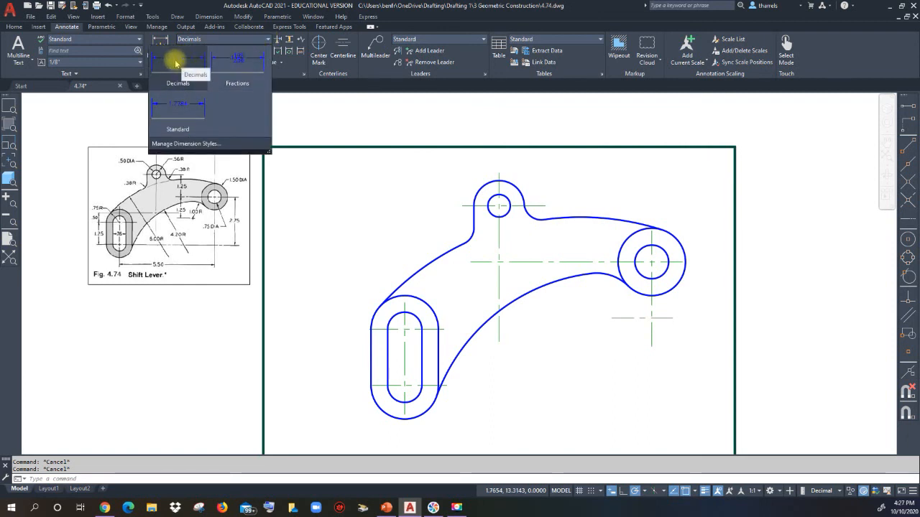
pyautogui.click(176, 63)
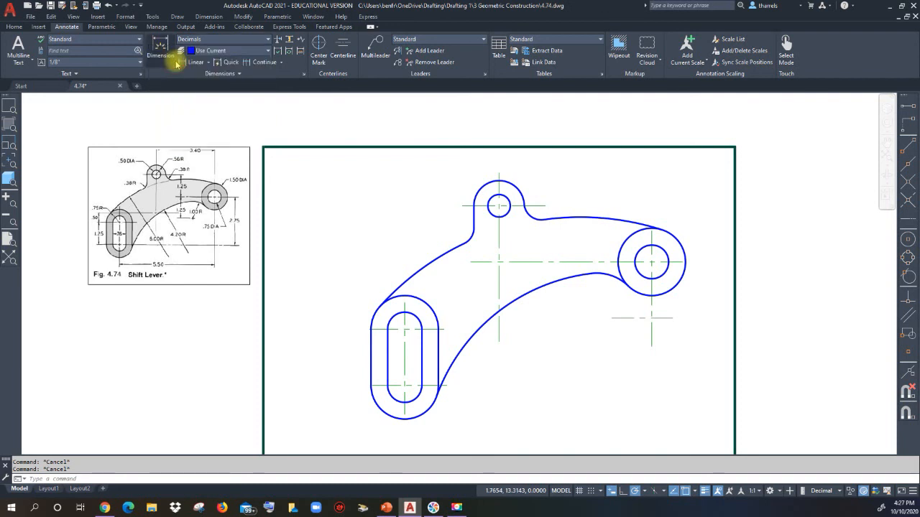
pyautogui.click(14, 26)
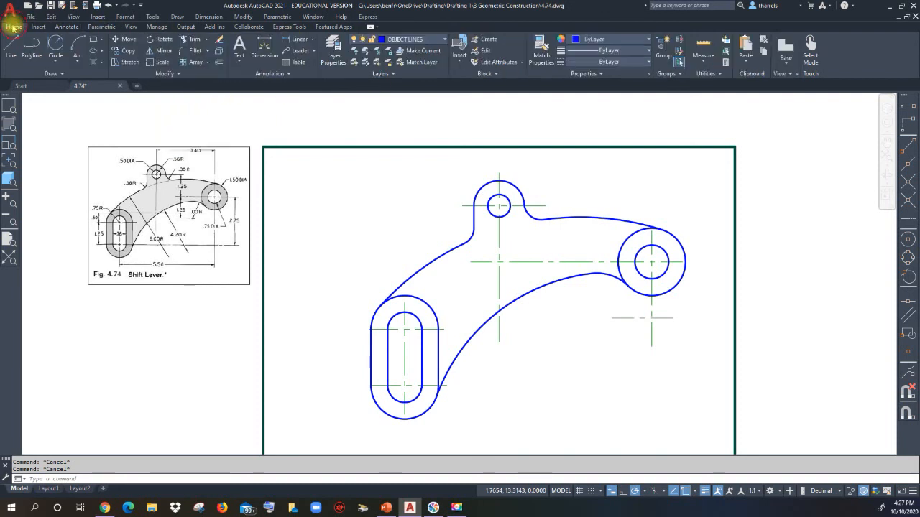
pyautogui.click(447, 41)
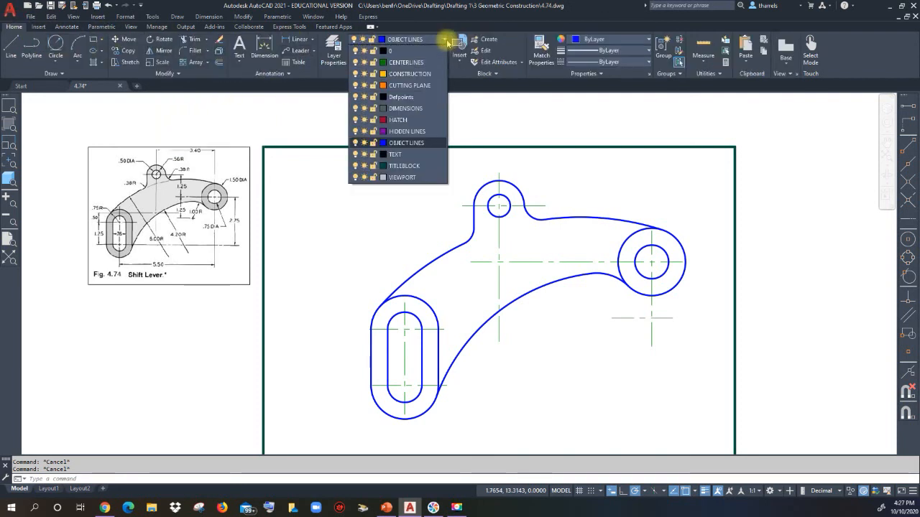
pyautogui.click(417, 107)
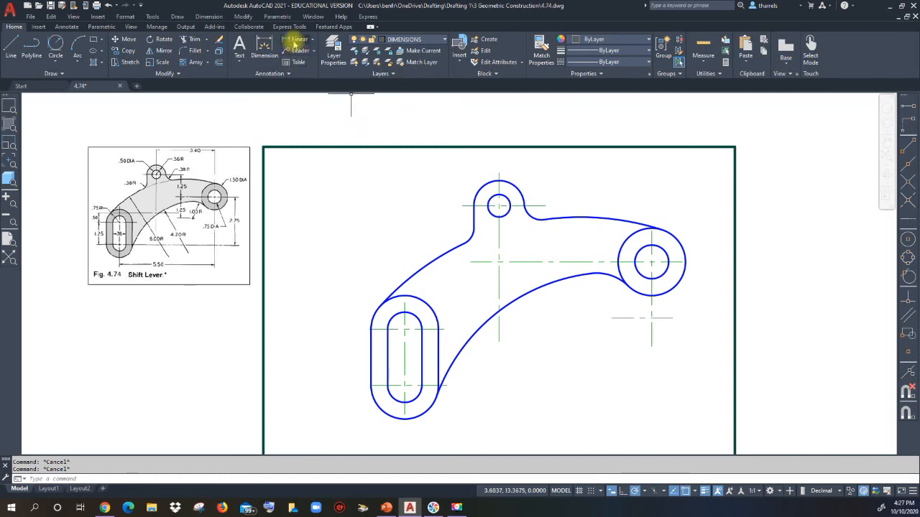
# Add a horizontal linear dimension between the centers of the top boss and right-hand boss, placed above the lever
pyautogui.click(294, 45)
pyautogui.click(498, 205)
pyautogui.click(651, 262)
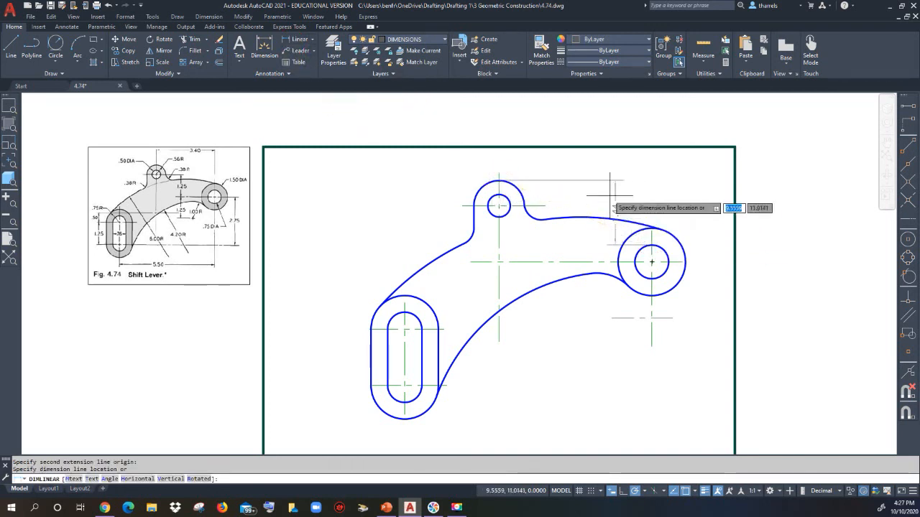
pyautogui.click(579, 170)
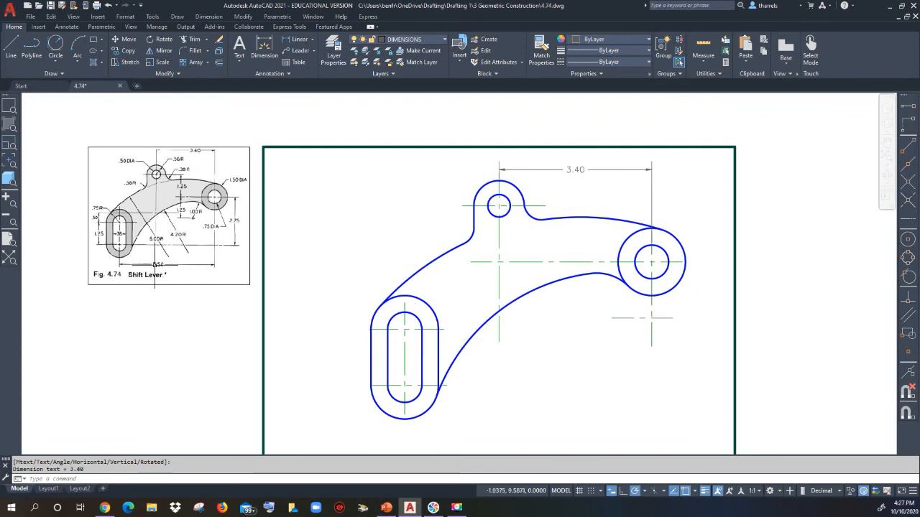
pyautogui.scroll(2, 591, 350)
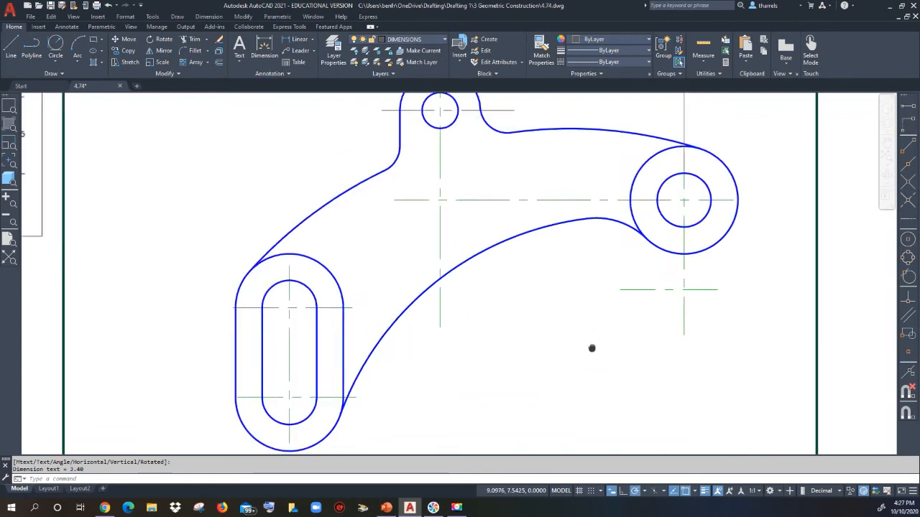
pyautogui.scroll(-2, 585, 324)
pyautogui.scroll(1, 585, 314)
pyautogui.scroll(-2, 530, 324)
pyautogui.scroll(1, 550, 328)
pyautogui.moveTo(573, 326); pyautogui.dragTo(568, 329, button='middle')
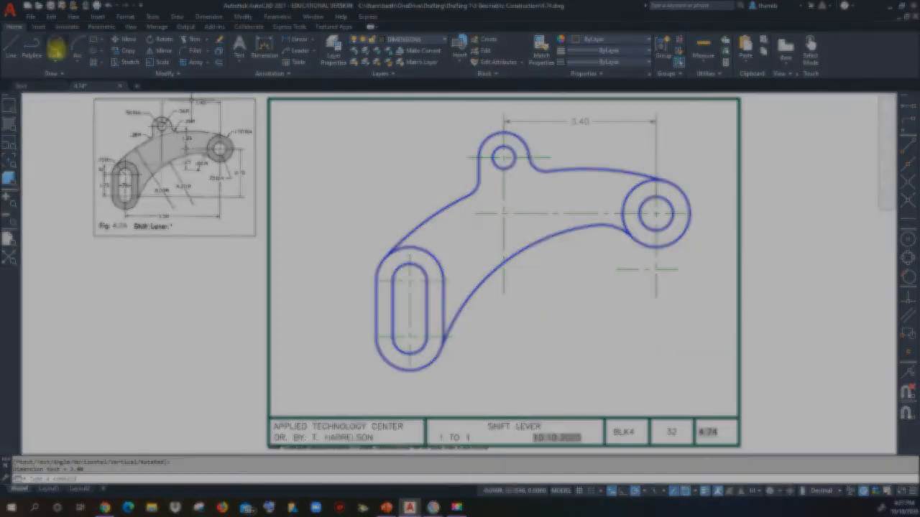